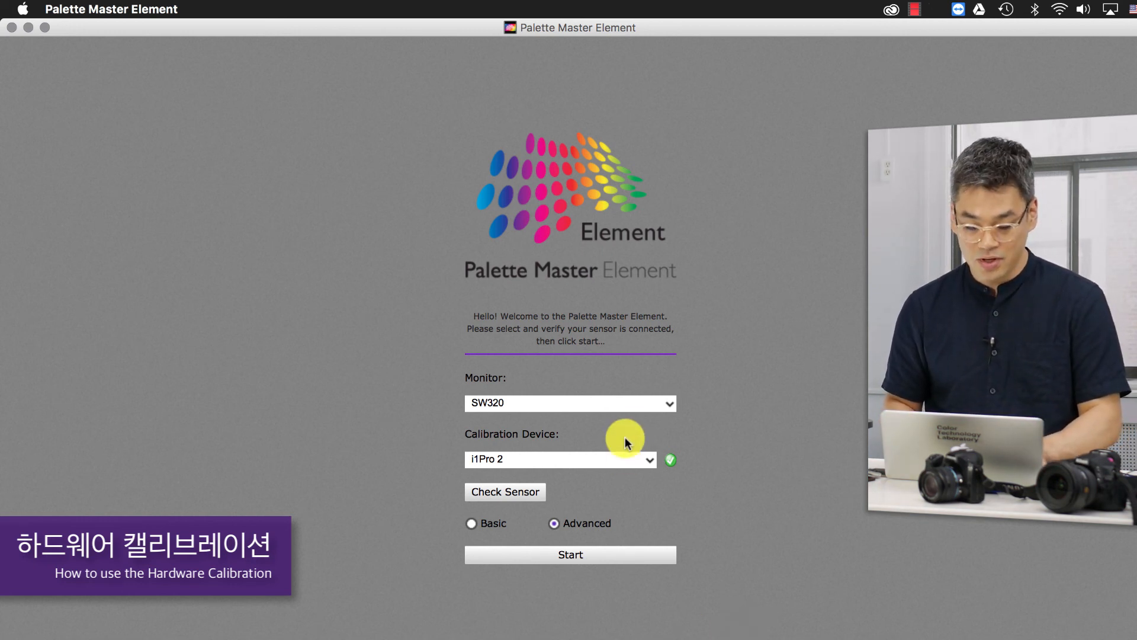
- Review the available choices for the monitor and the calibration device
{"action": "left_click", "coordinate": [673, 396]}
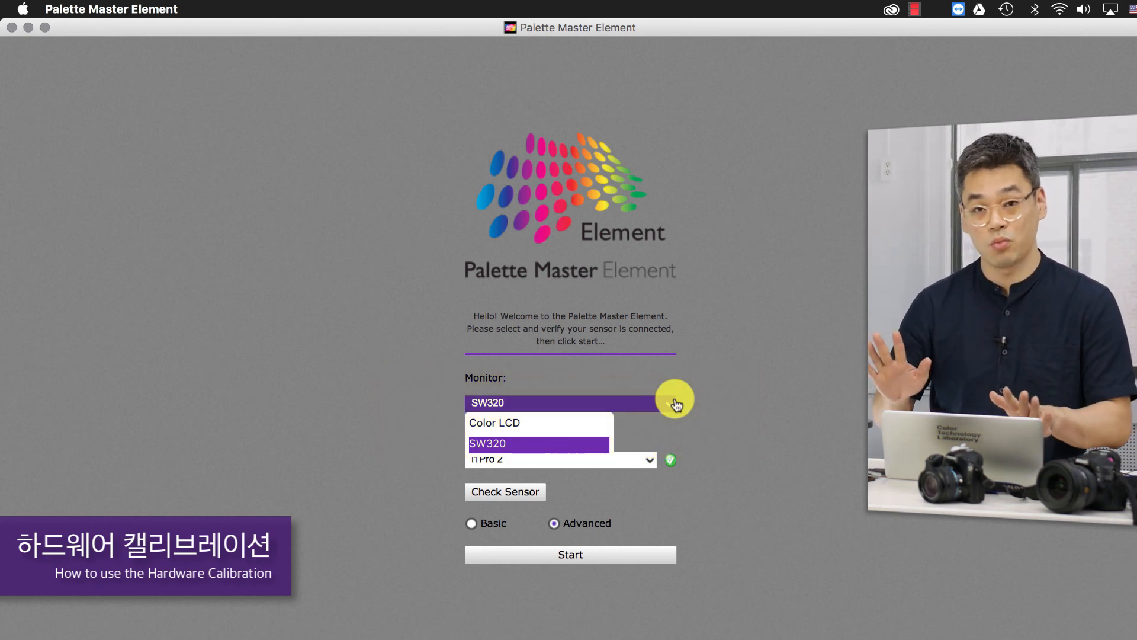
{"action": "left_click", "coordinate": [777, 391]}
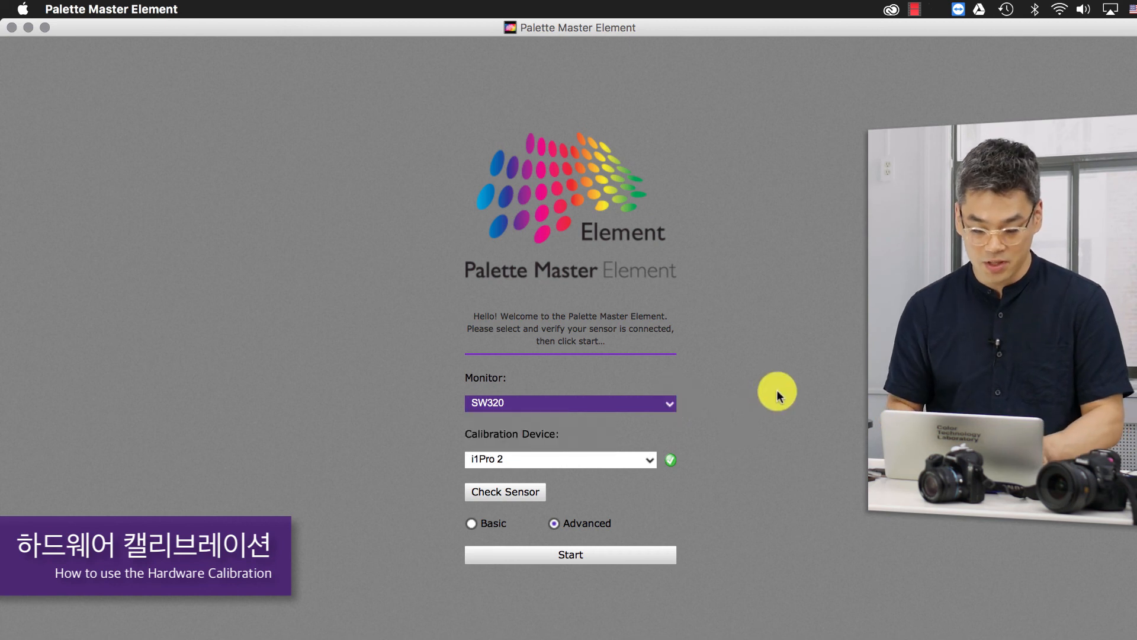
{"action": "left_click", "coordinate": [615, 459]}
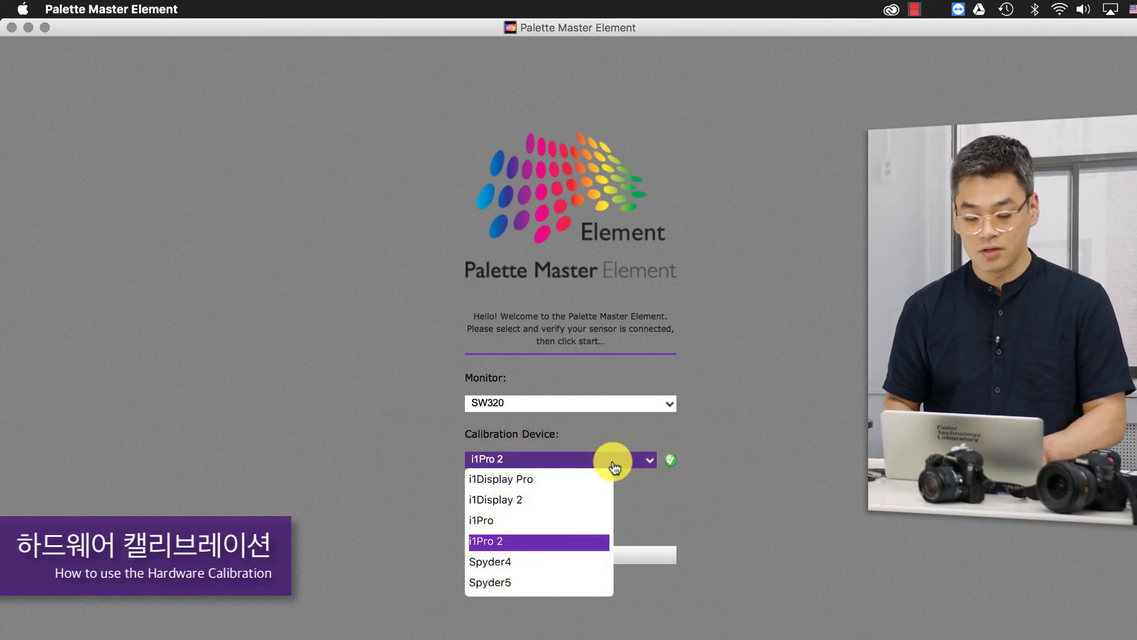
{"action": "left_click", "coordinate": [614, 466]}
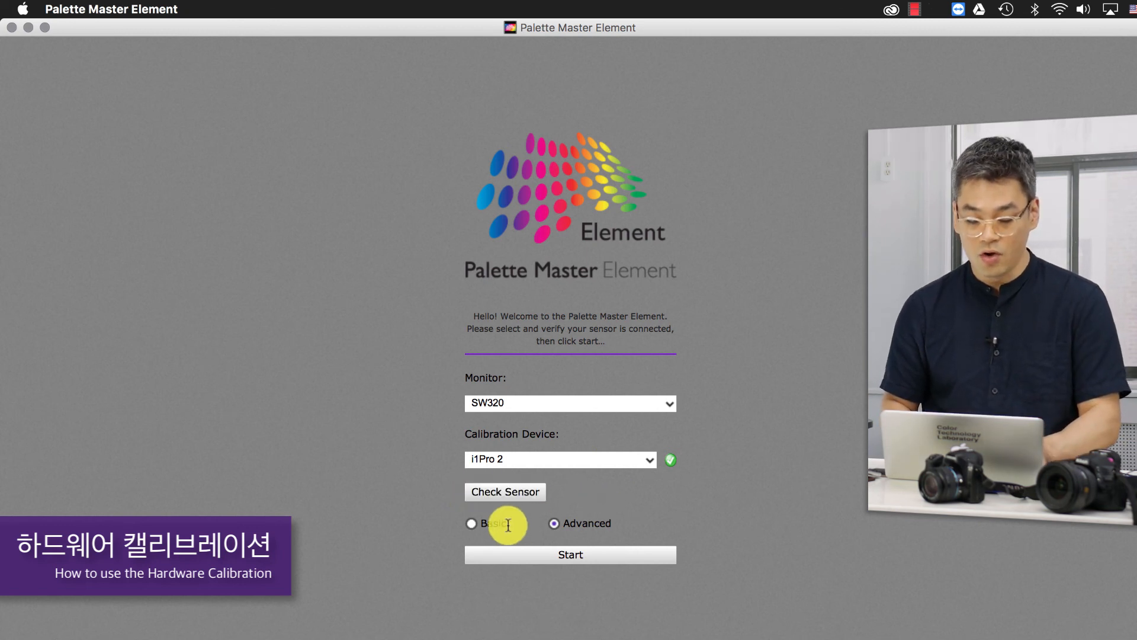
- Start the calibration setup in Basic mode and choose the Photographer preset
{"action": "left_click", "coordinate": [471, 522]}
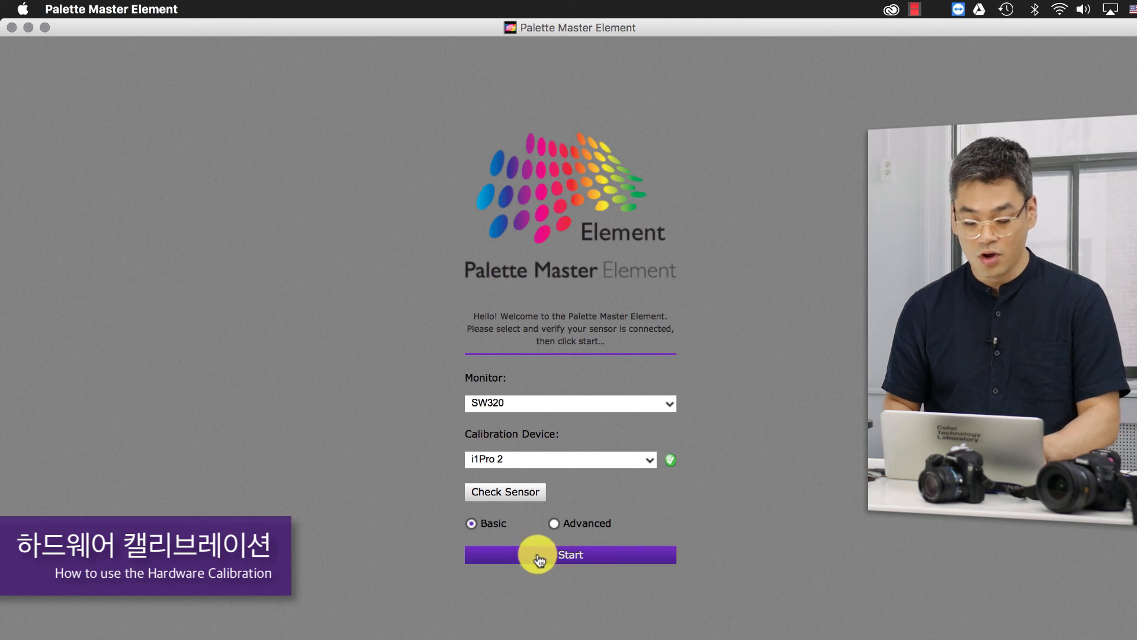
{"action": "left_click", "coordinate": [538, 556]}
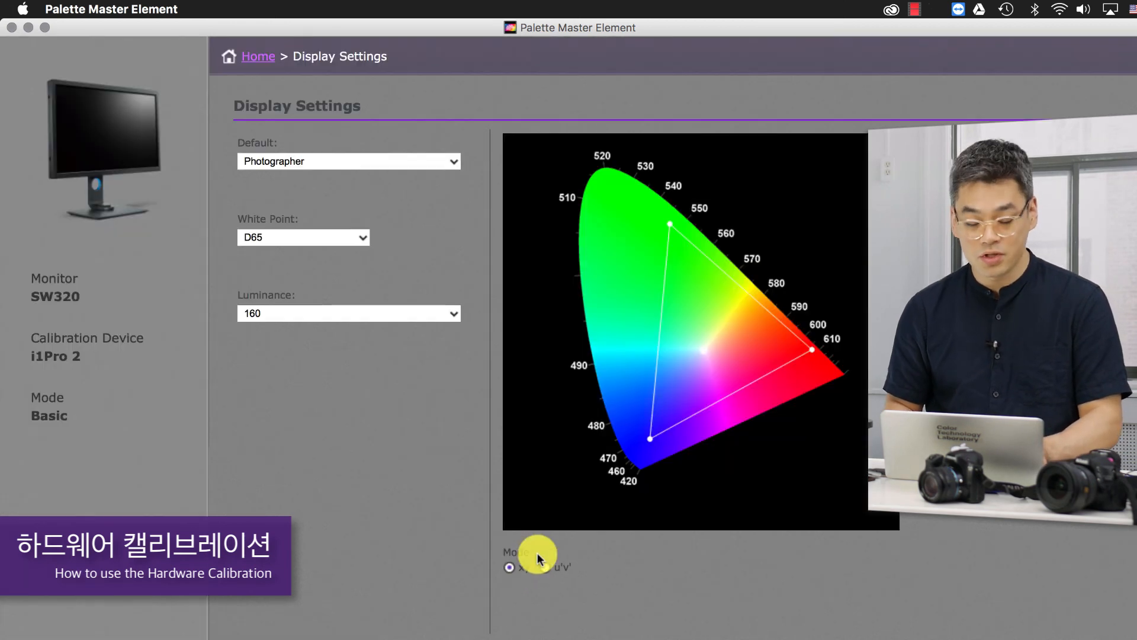
{"action": "left_click", "coordinate": [438, 163]}
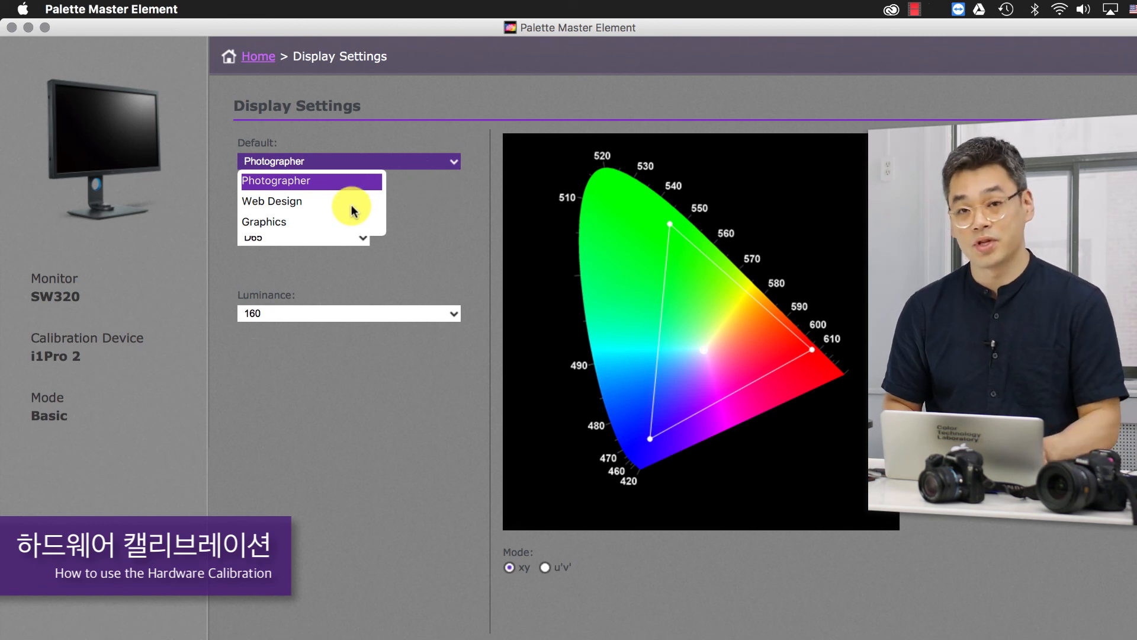
{"action": "left_click", "coordinate": [364, 180]}
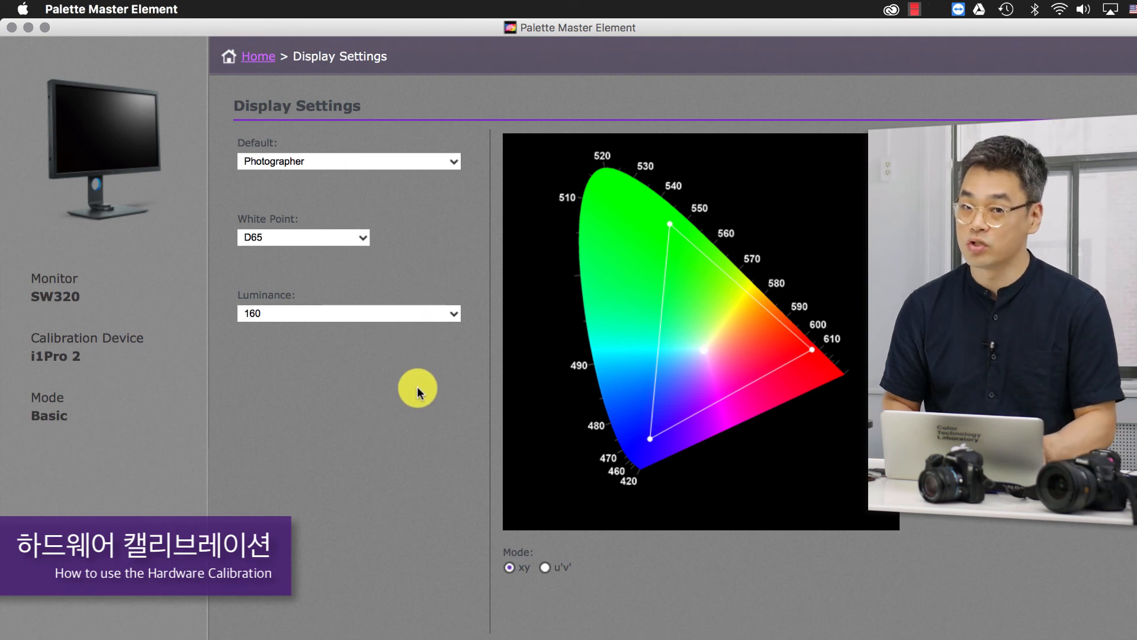
- Try the Web Design preset in the Basic display settings, followed by the Graphics preset
{"action": "left_click", "coordinate": [383, 163]}
{"action": "left_click", "coordinate": [352, 198]}
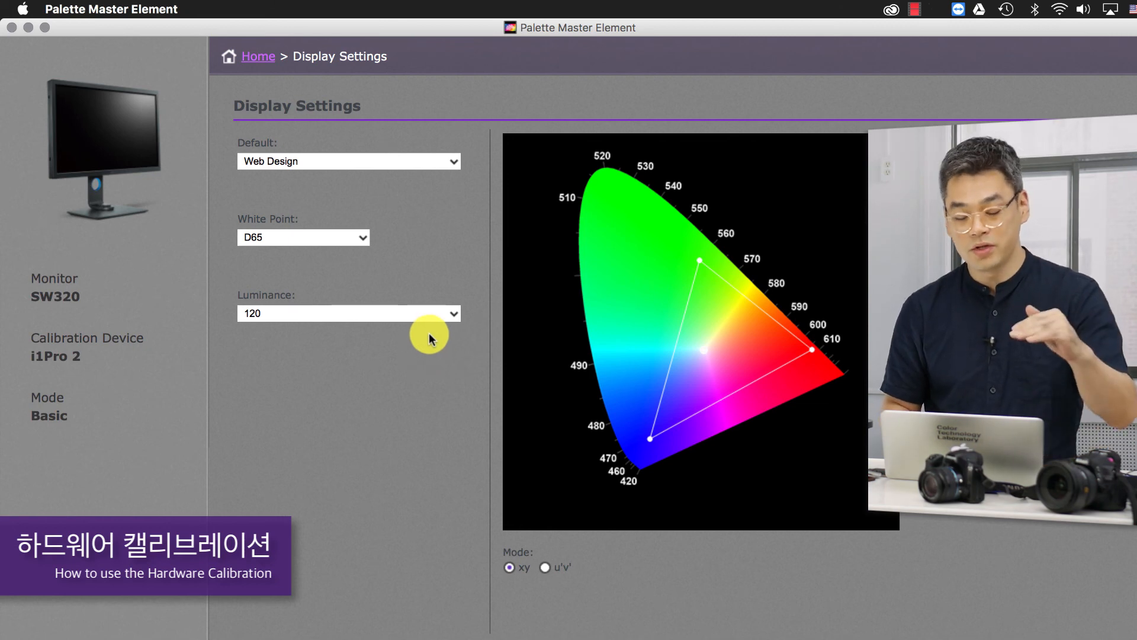
{"action": "left_click", "coordinate": [439, 162]}
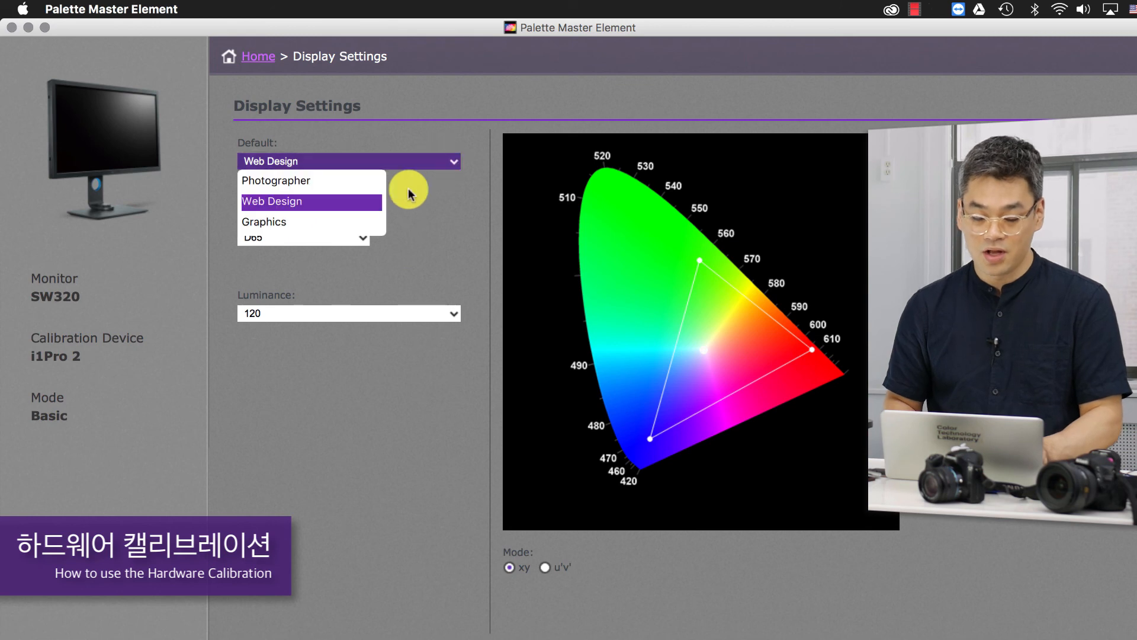
{"action": "left_click", "coordinate": [359, 220]}
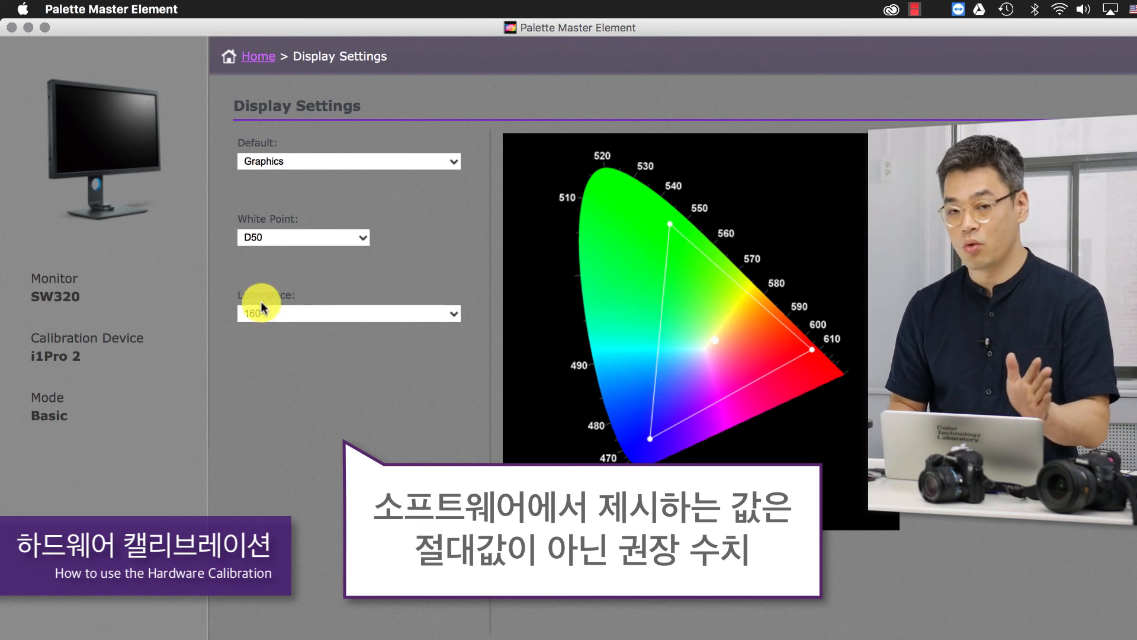
- Look through the luminance and white point options offered with the Graphics preset
{"action": "left_click", "coordinate": [317, 315]}
{"action": "left_click", "coordinate": [328, 239]}
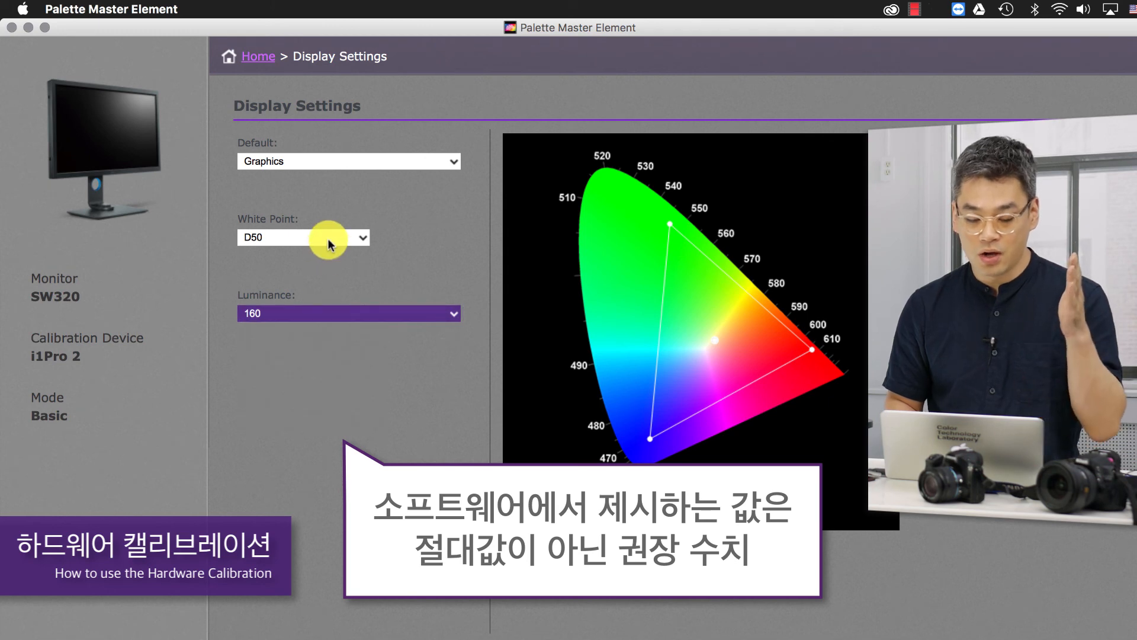
{"action": "left_click", "coordinate": [329, 237]}
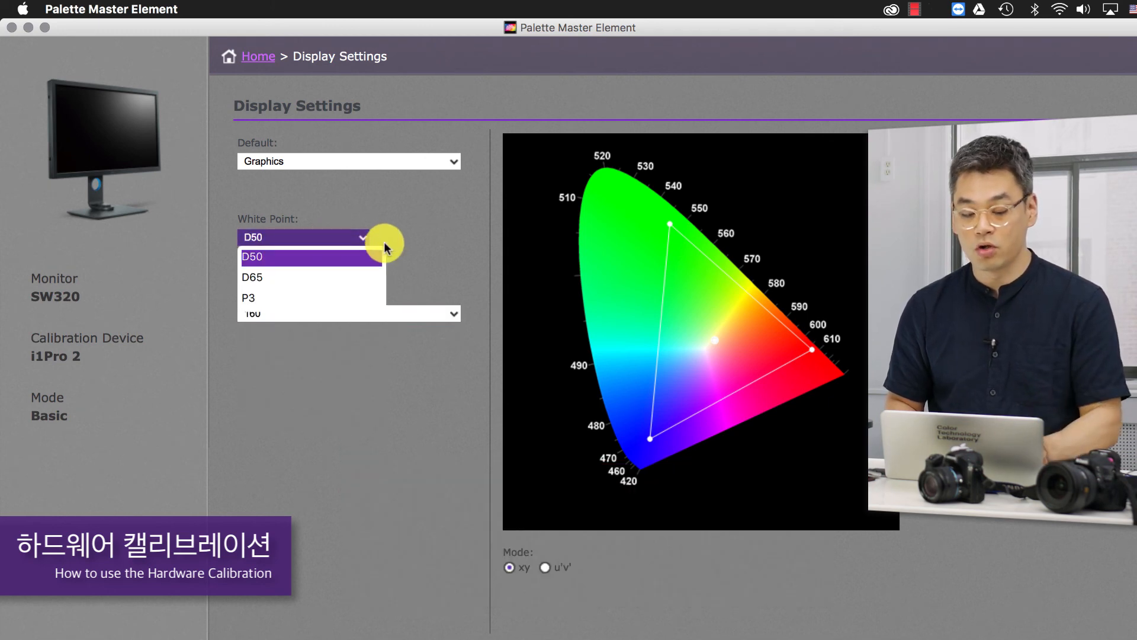
{"action": "left_click", "coordinate": [410, 243]}
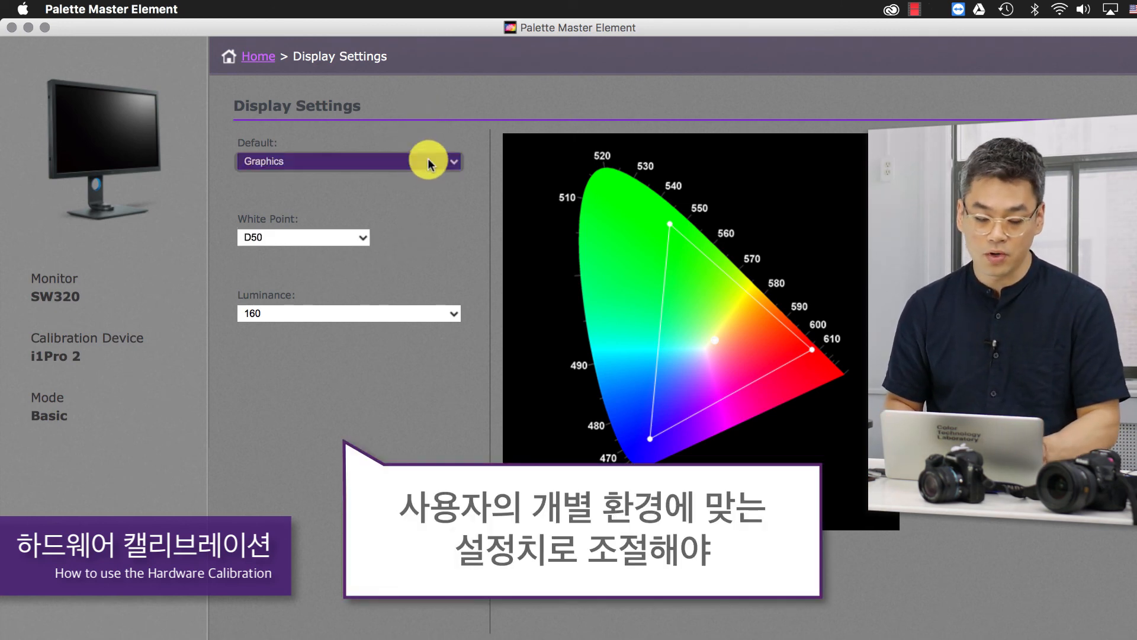
- Switch the Basic display settings back to the Photographer preset and review the luminance options
{"action": "left_click", "coordinate": [445, 165]}
{"action": "left_click", "coordinate": [360, 179]}
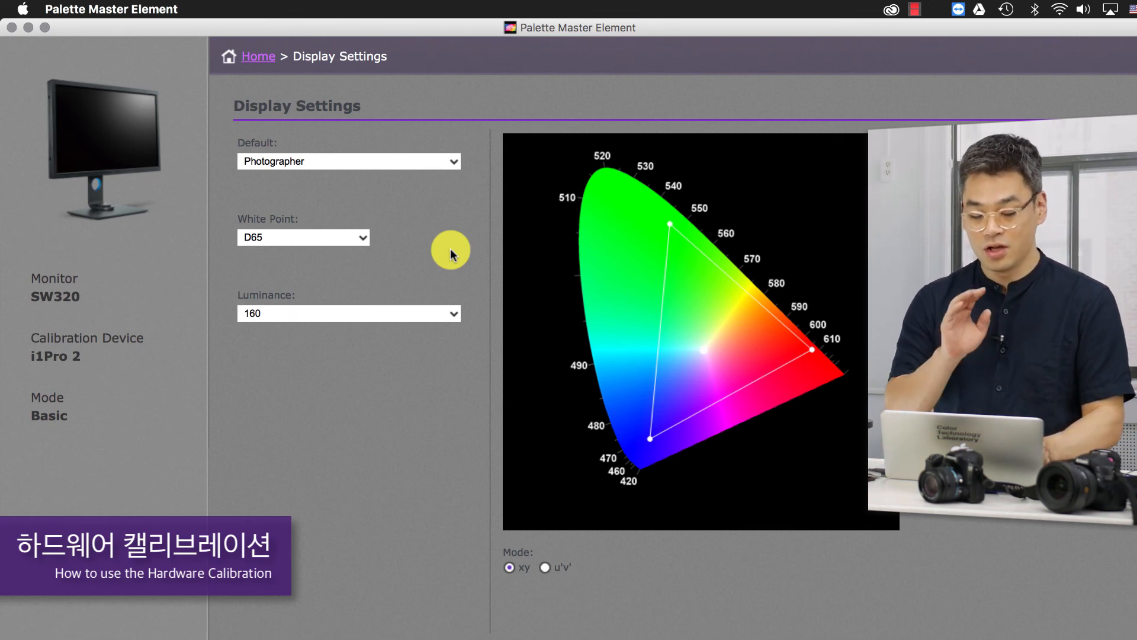
{"action": "left_click", "coordinate": [398, 315]}
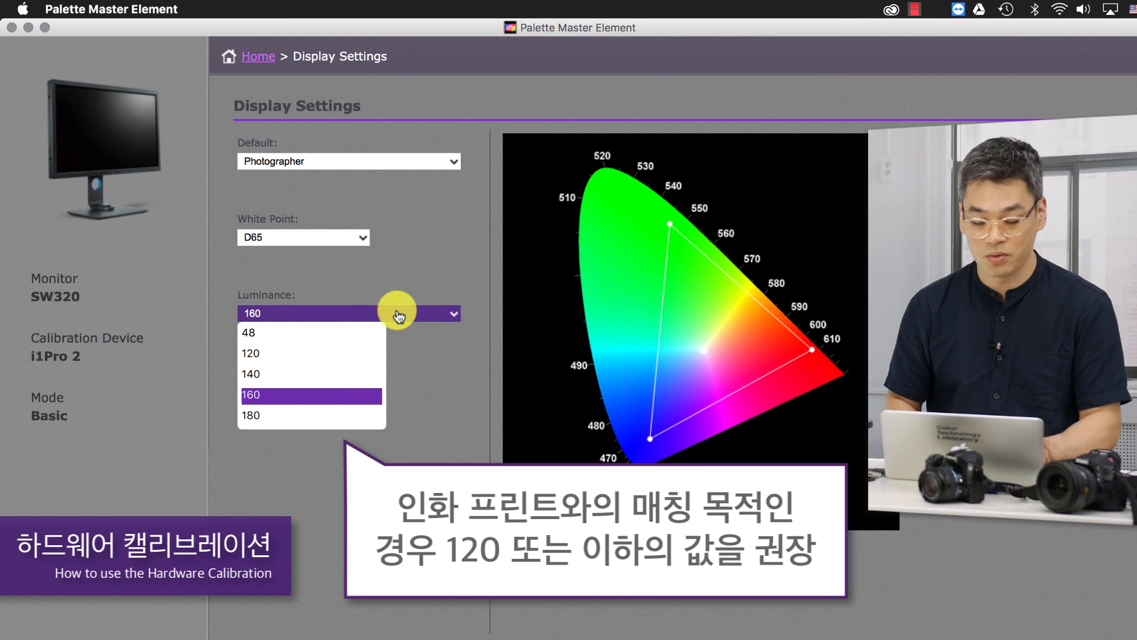
{"action": "left_click", "coordinate": [453, 263]}
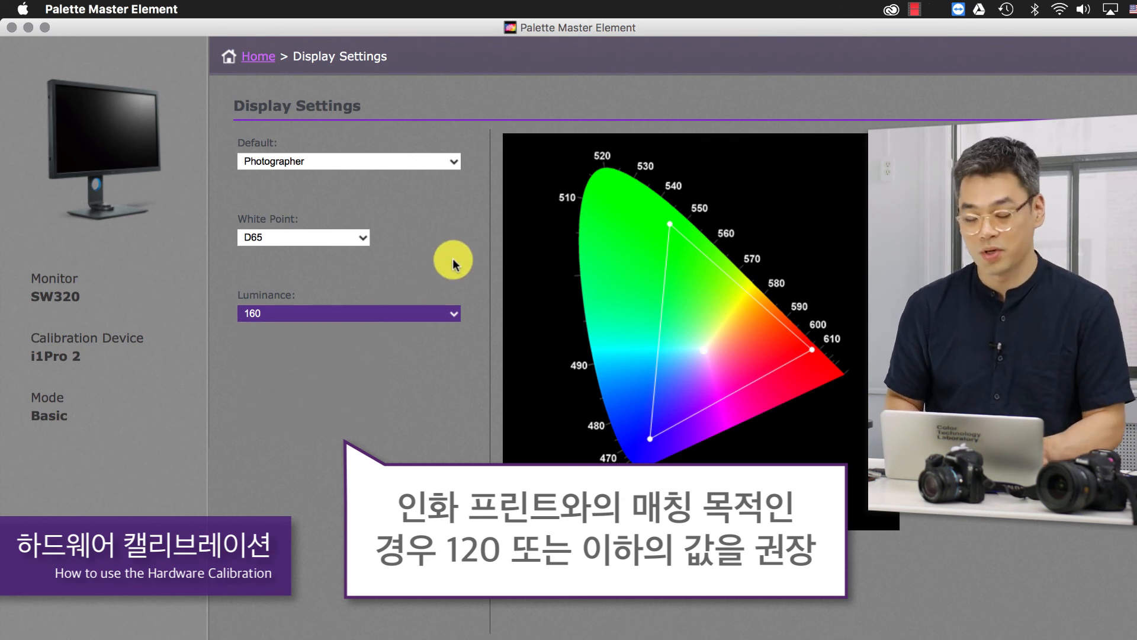
- Apply the Web Design preset in the Basic display settings and check its luminance setting
{"action": "left_click", "coordinate": [417, 172]}
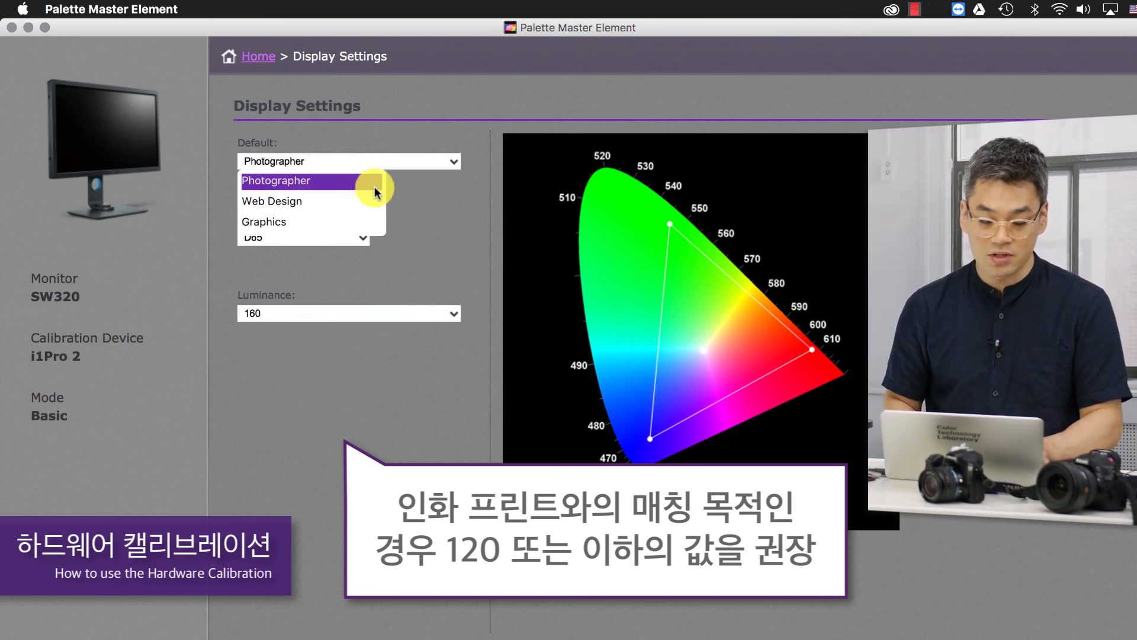
{"action": "left_click", "coordinate": [325, 203]}
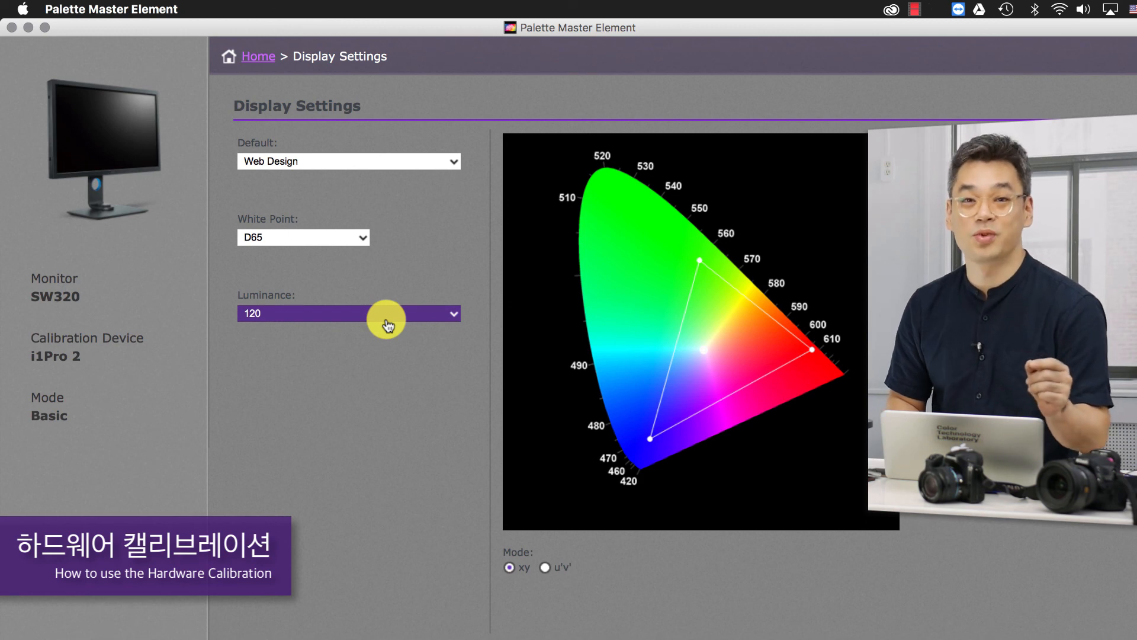
{"action": "left_click", "coordinate": [386, 320]}
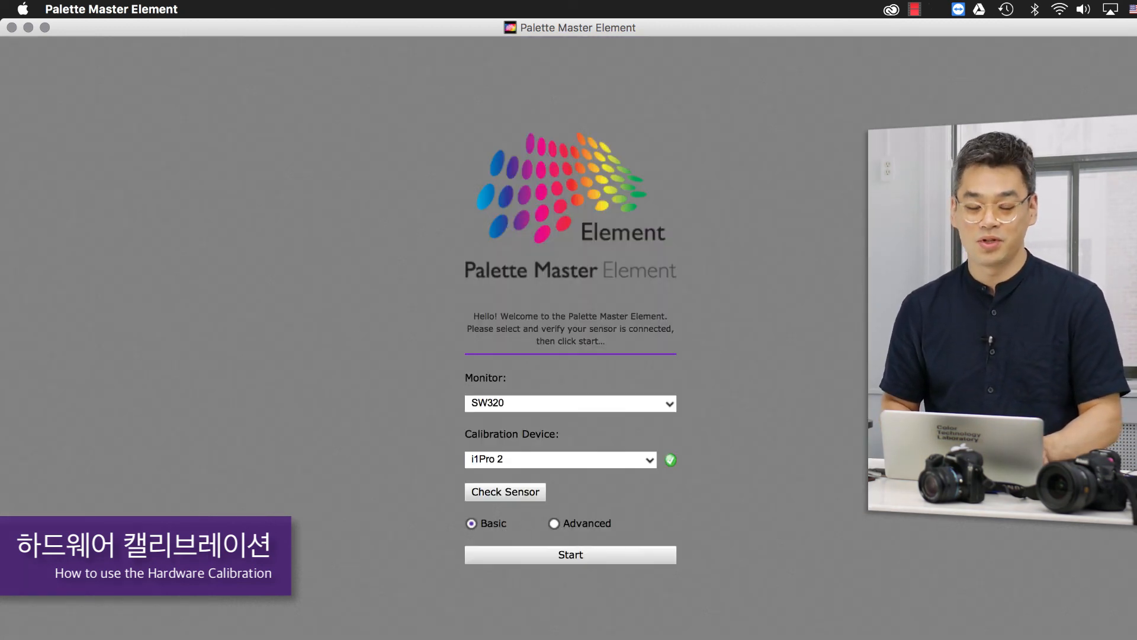
- Start the calibration setup in Advanced mode and review the default presets in its display settings
{"action": "left_click", "coordinate": [553, 523]}
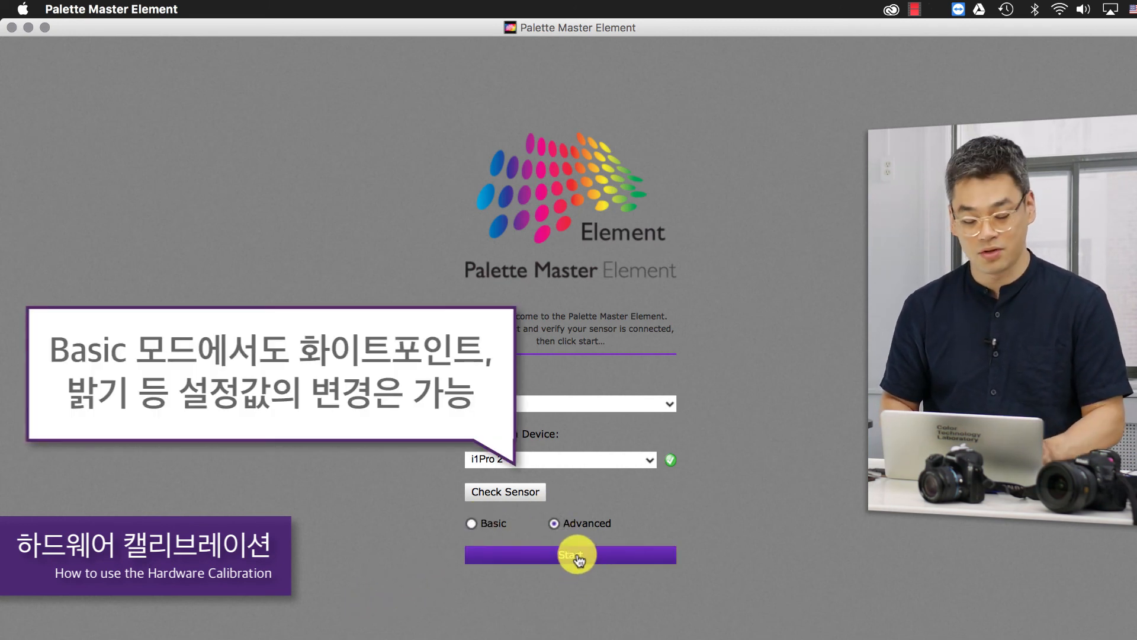
{"action": "left_click", "coordinate": [572, 557]}
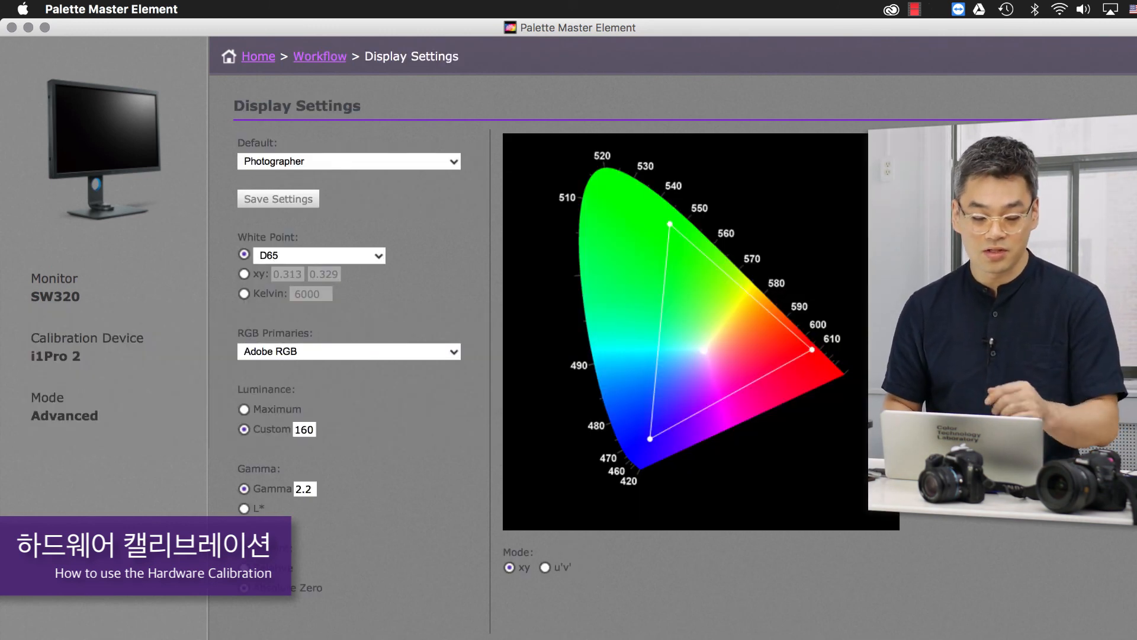
{"action": "left_click", "coordinate": [419, 165]}
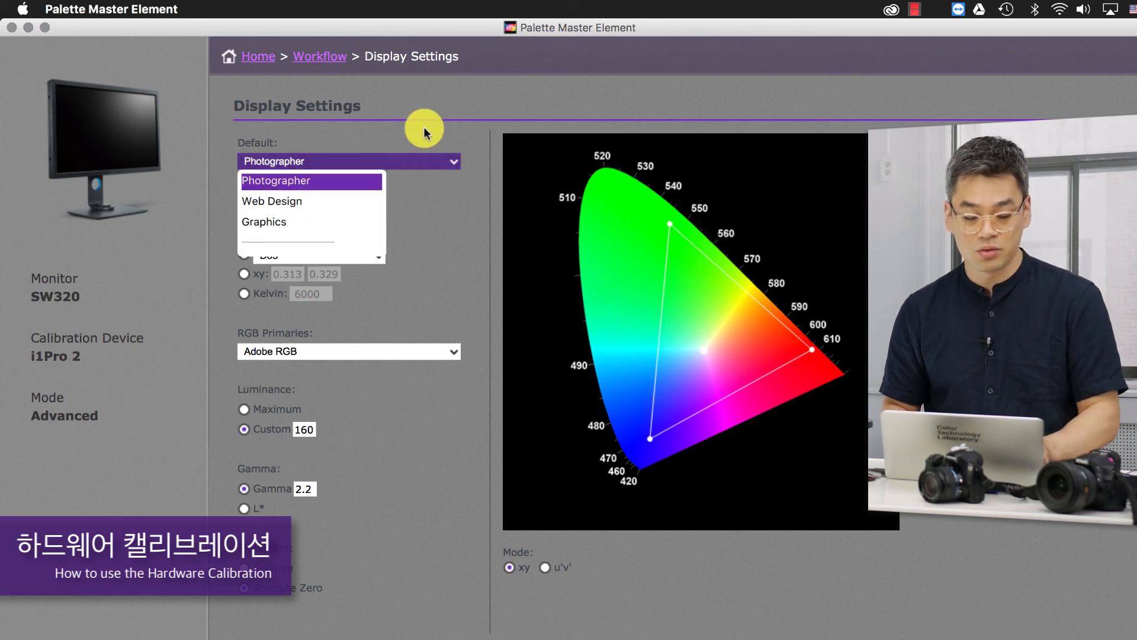
{"action": "left_click", "coordinate": [424, 132]}
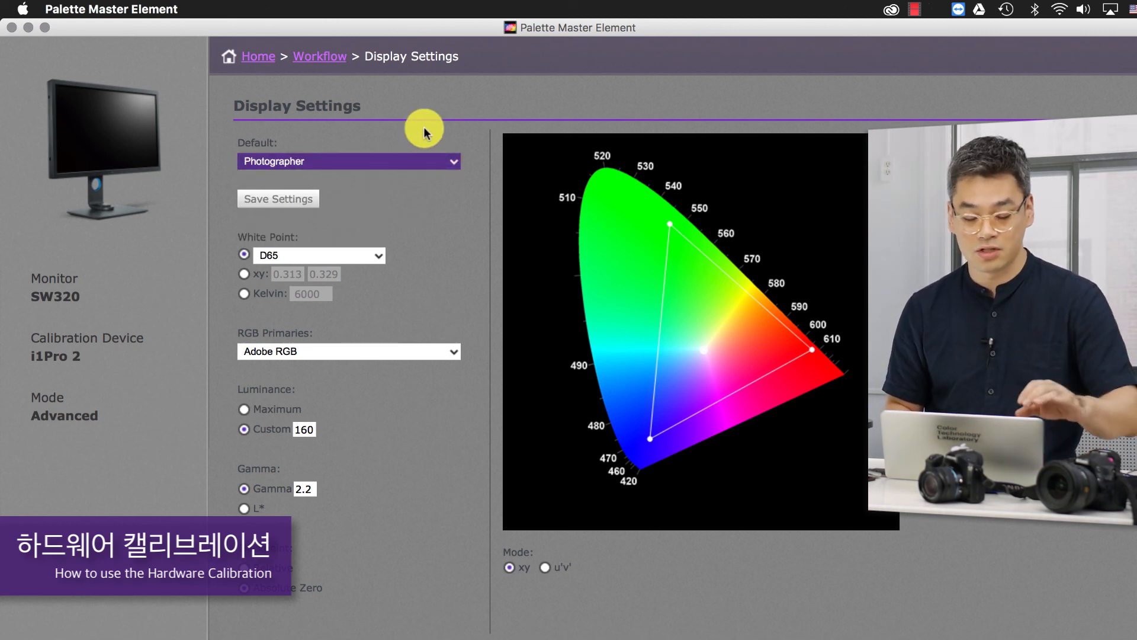
- Review the standard white point options in the Advanced display settings
{"action": "left_click", "coordinate": [332, 256]}
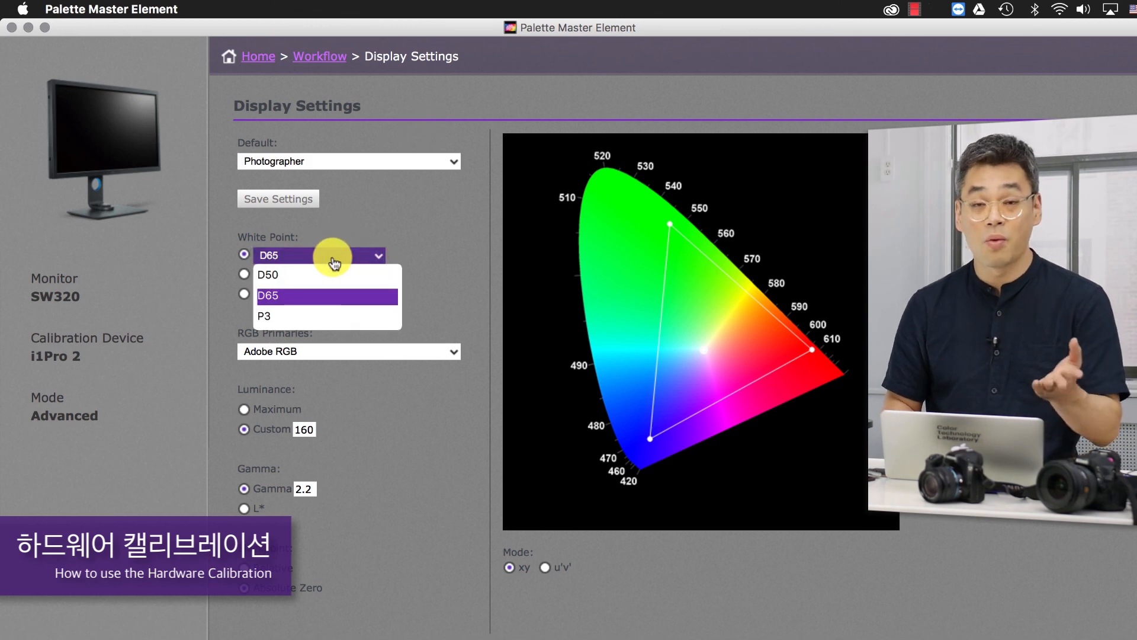
{"action": "left_click", "coordinate": [448, 210]}
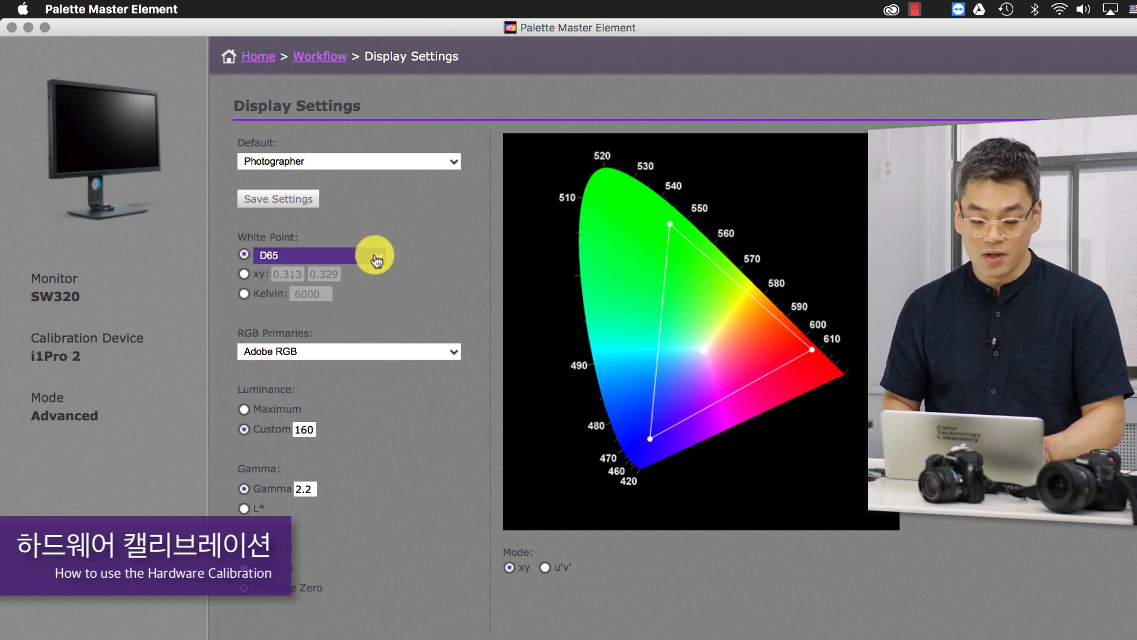
{"action": "left_click", "coordinate": [376, 261]}
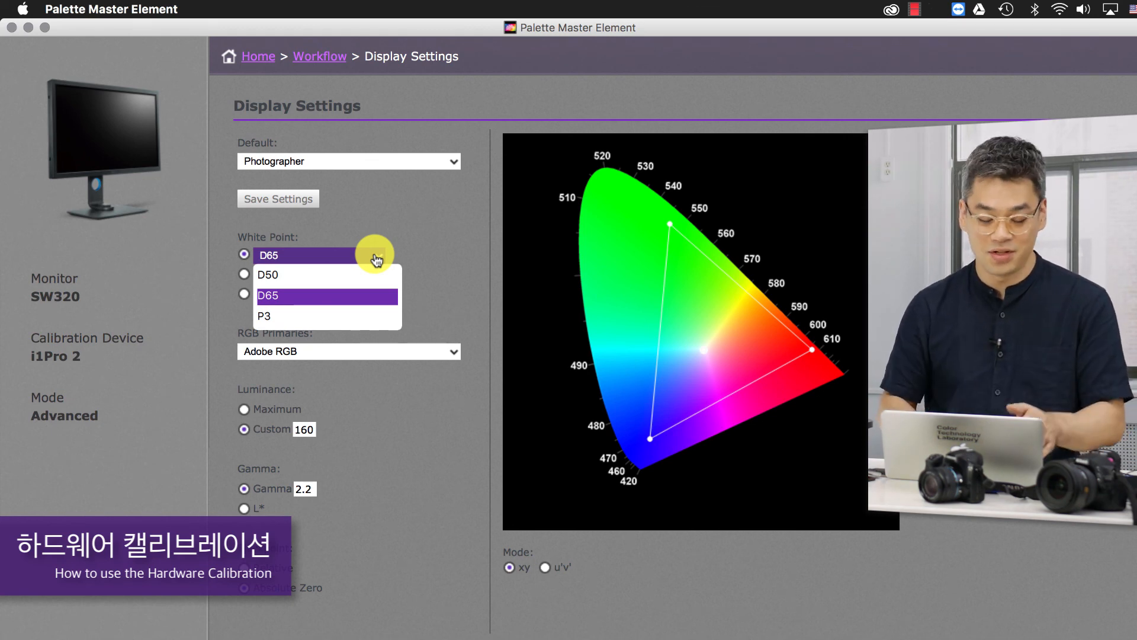
{"action": "left_click", "coordinate": [459, 278]}
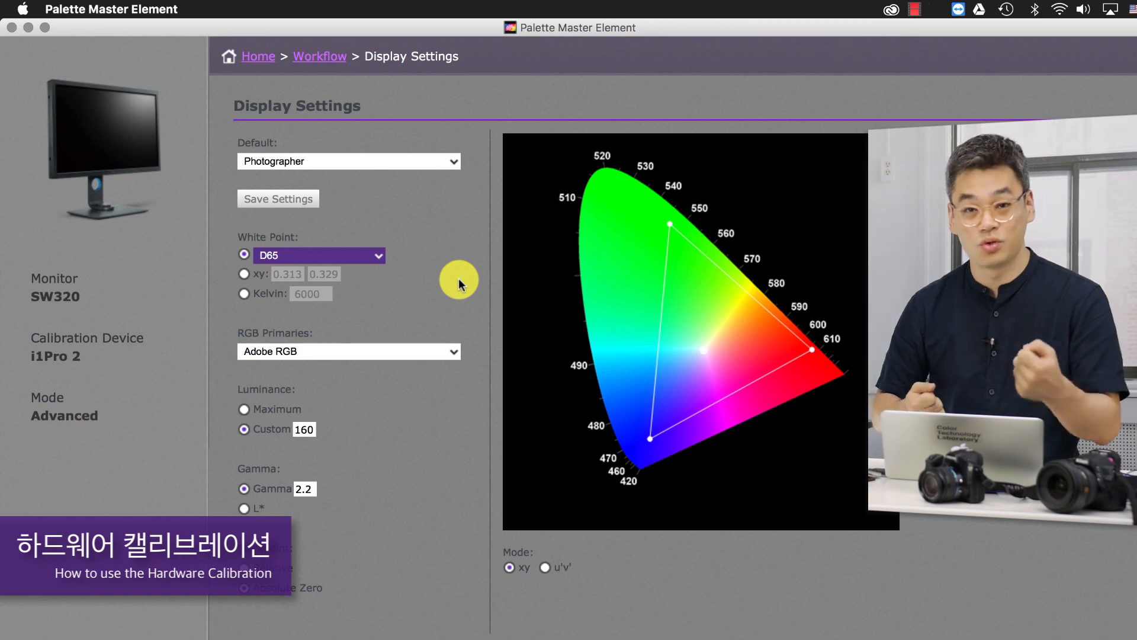
- Try sRGB as the RGB primaries and return the setting to Adobe RGB
{"action": "left_click", "coordinate": [374, 355]}
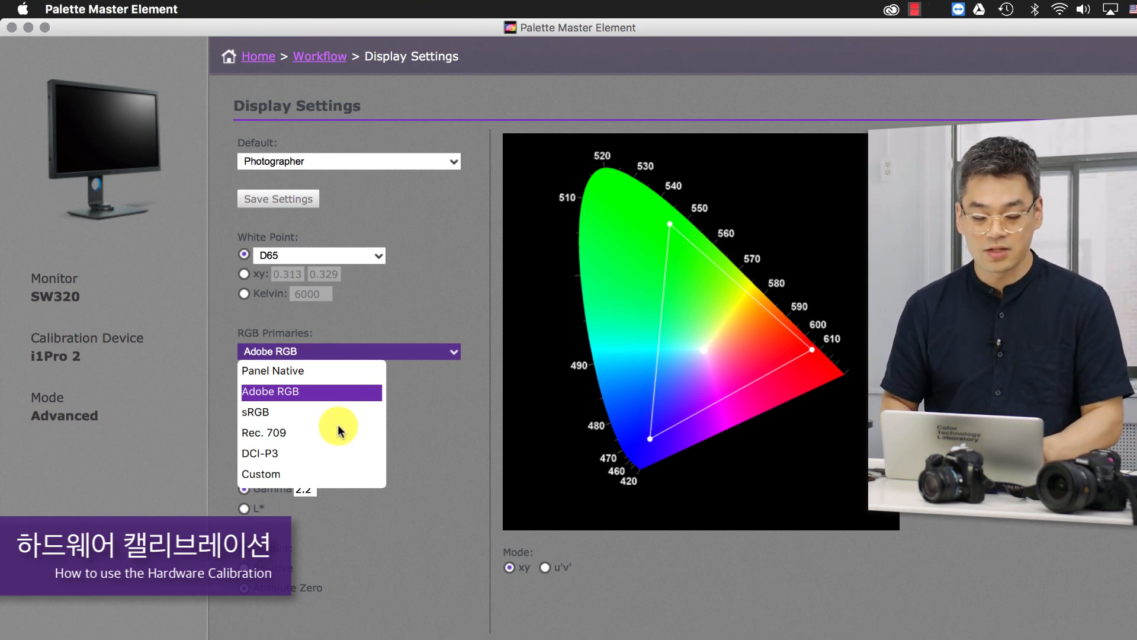
{"action": "left_click", "coordinate": [337, 415]}
{"action": "left_click", "coordinate": [400, 355]}
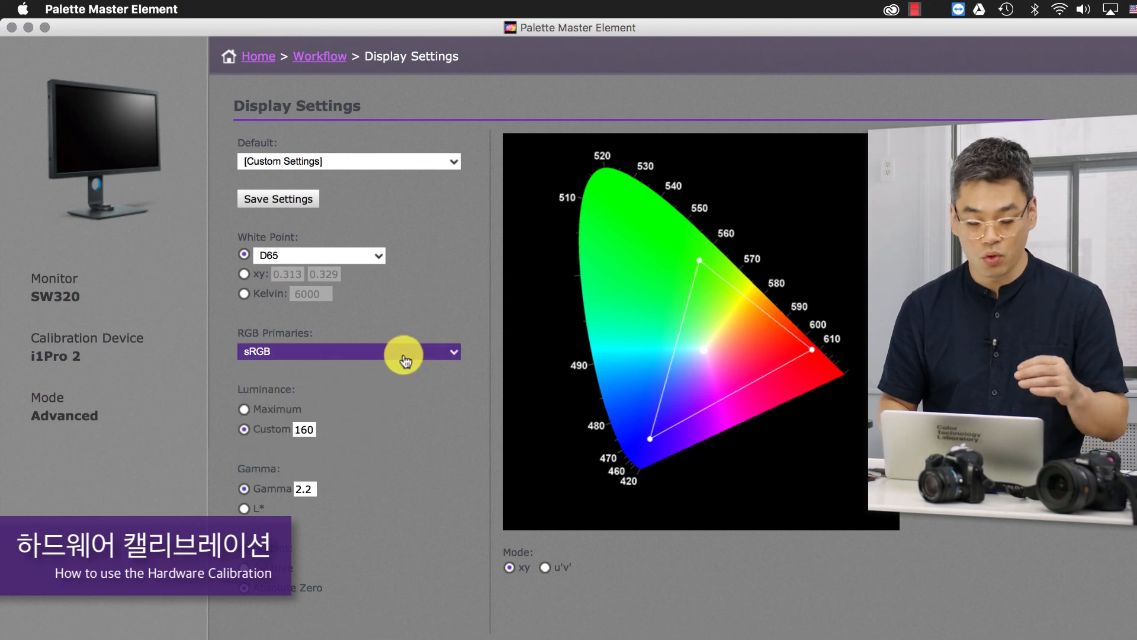
{"action": "left_click", "coordinate": [359, 391]}
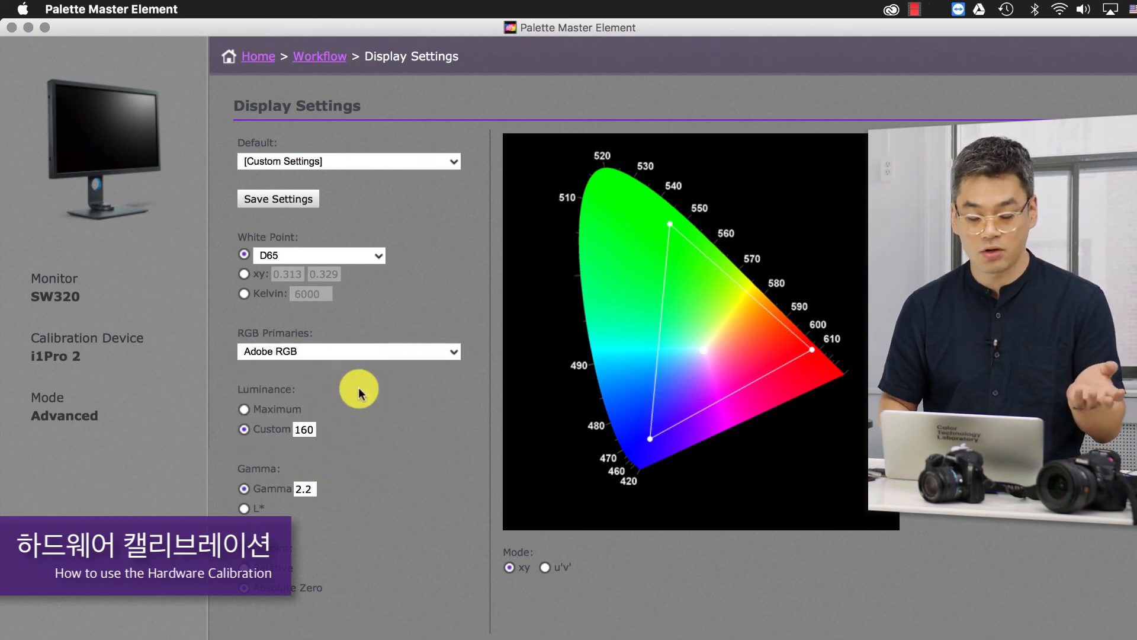
- Try DCI-P3 as the RGB primaries, followed by Rec. 709
{"action": "left_click", "coordinate": [421, 350]}
{"action": "left_click", "coordinate": [260, 453]}
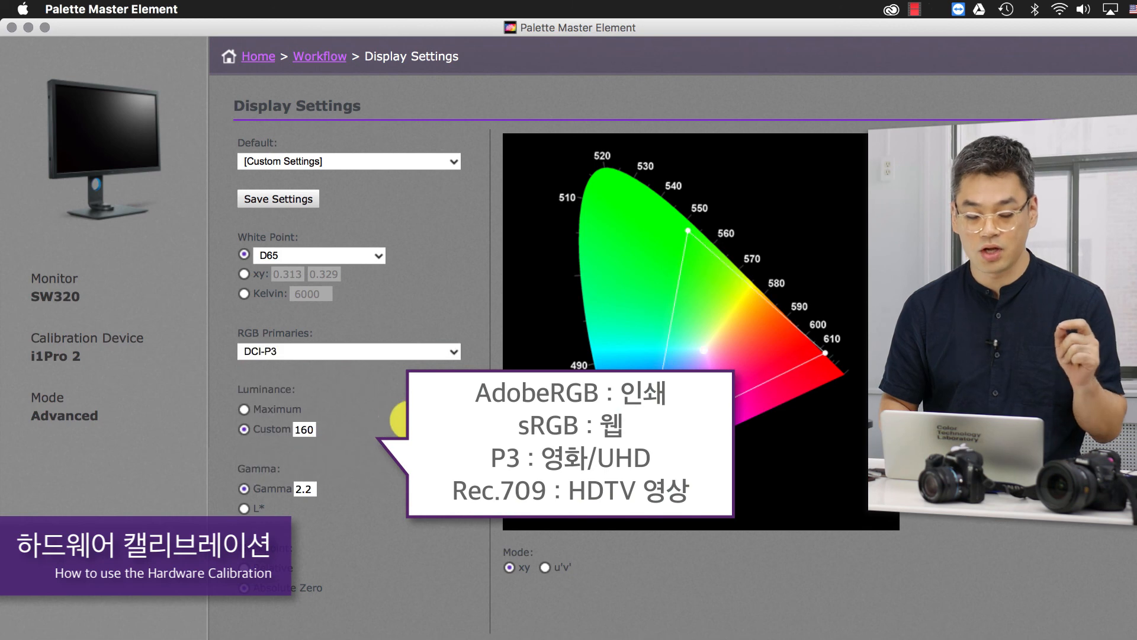
{"action": "left_click", "coordinate": [417, 355]}
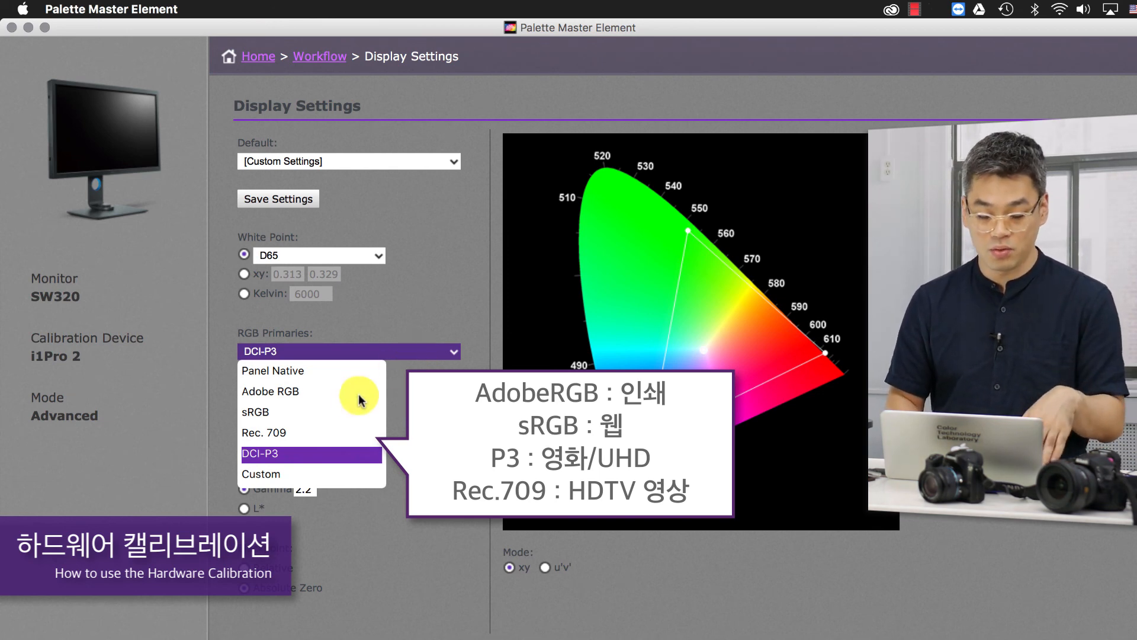
{"action": "left_click", "coordinate": [341, 433]}
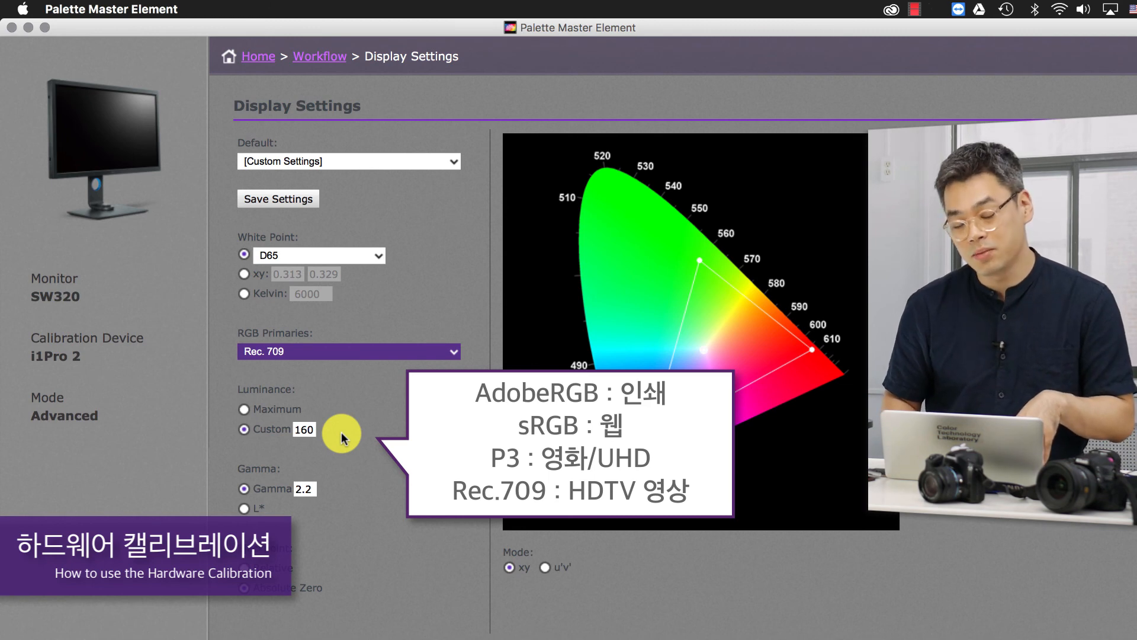
- Set the RGB primaries to Panel Native in the Advanced display settings
{"action": "left_click", "coordinate": [383, 354]}
{"action": "left_click", "coordinate": [334, 373]}
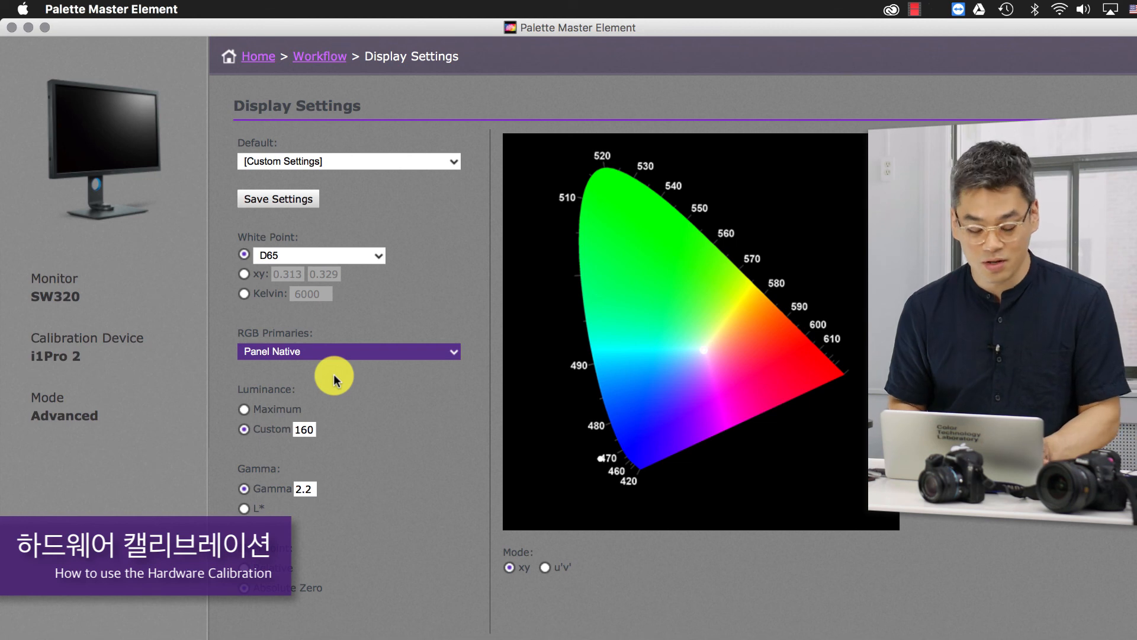
- Set the RGB primaries to Adobe RGB and the blackpoint to Relative, and continue to the measurement settings
{"action": "left_click", "coordinate": [339, 354]}
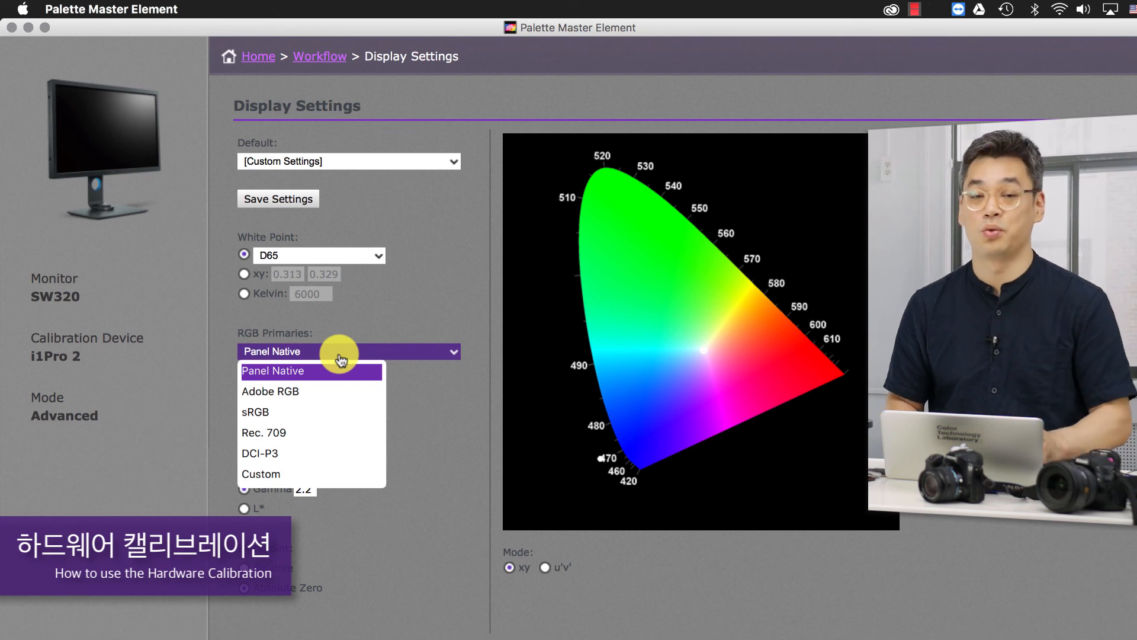
{"action": "left_click", "coordinate": [343, 392]}
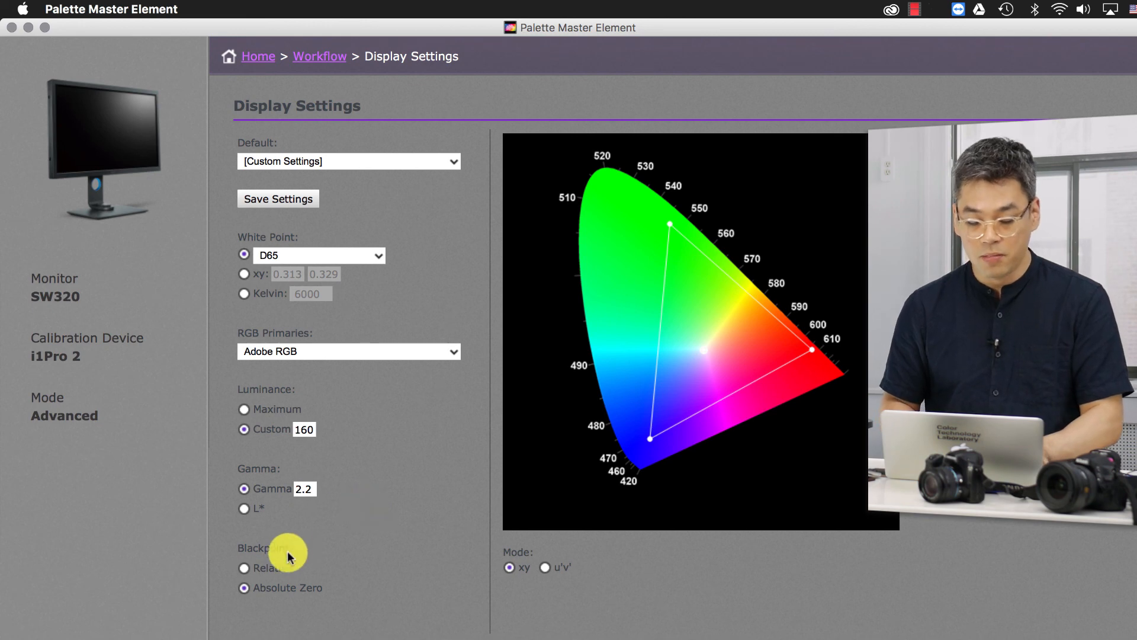
{"action": "left_click", "coordinate": [241, 569]}
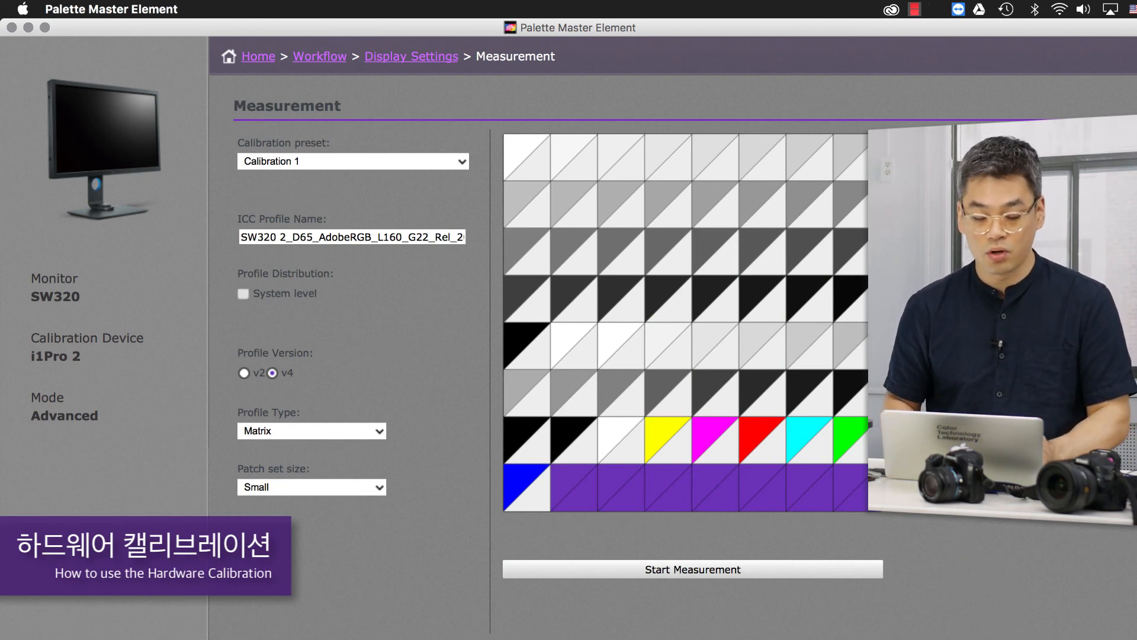
- Choose the Calibration 1 preset and enable system-level profile distribution with profile version v2
{"action": "left_click", "coordinate": [438, 161]}
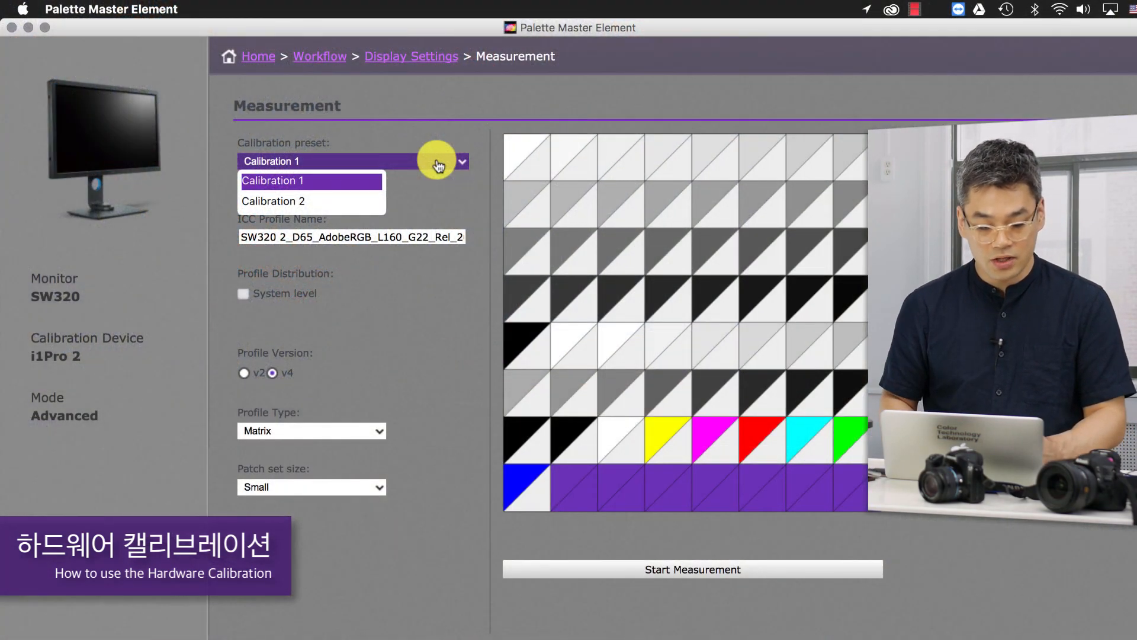
{"action": "left_click", "coordinate": [341, 180]}
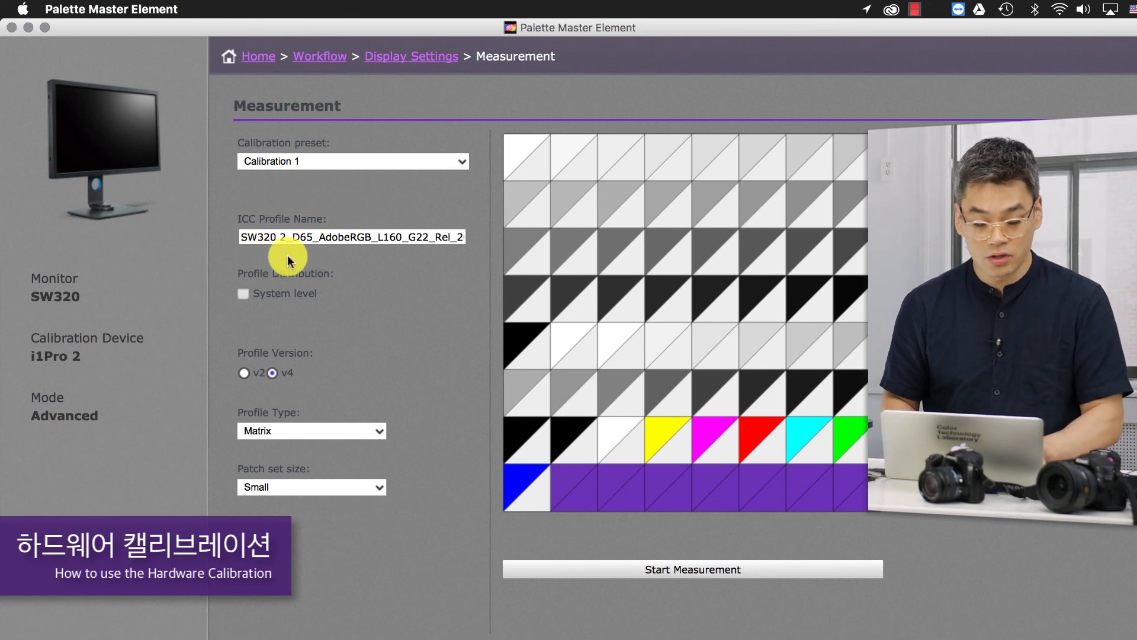
{"action": "left_click", "coordinate": [245, 293]}
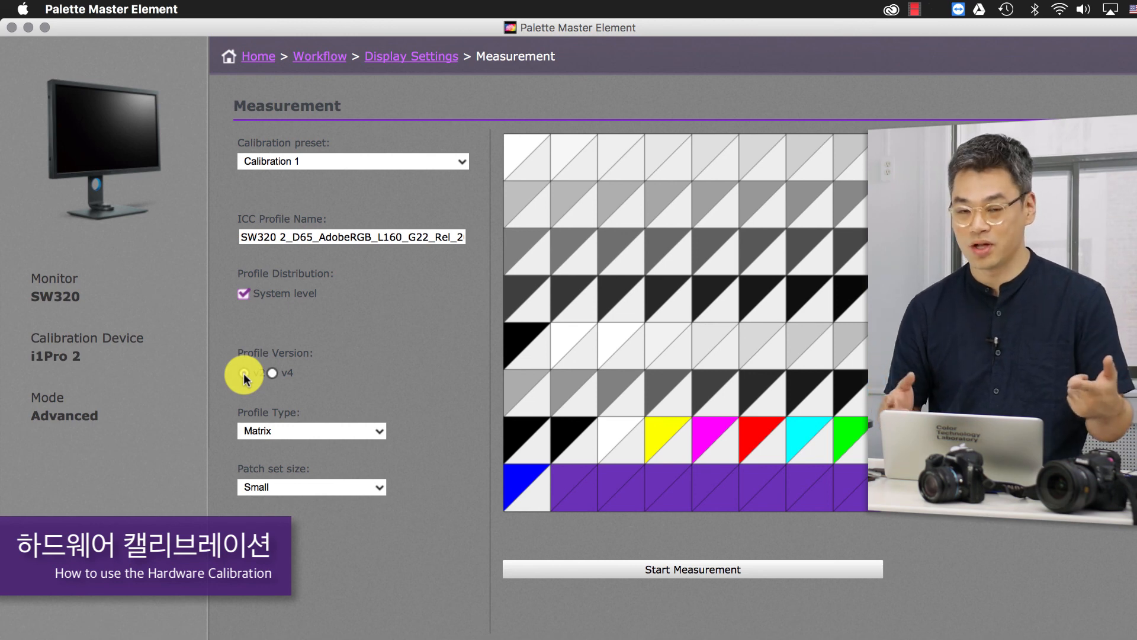
- Keep the Matrix profile type and the Small patch set size, and start the calibration measurement
{"action": "left_click", "coordinate": [310, 430]}
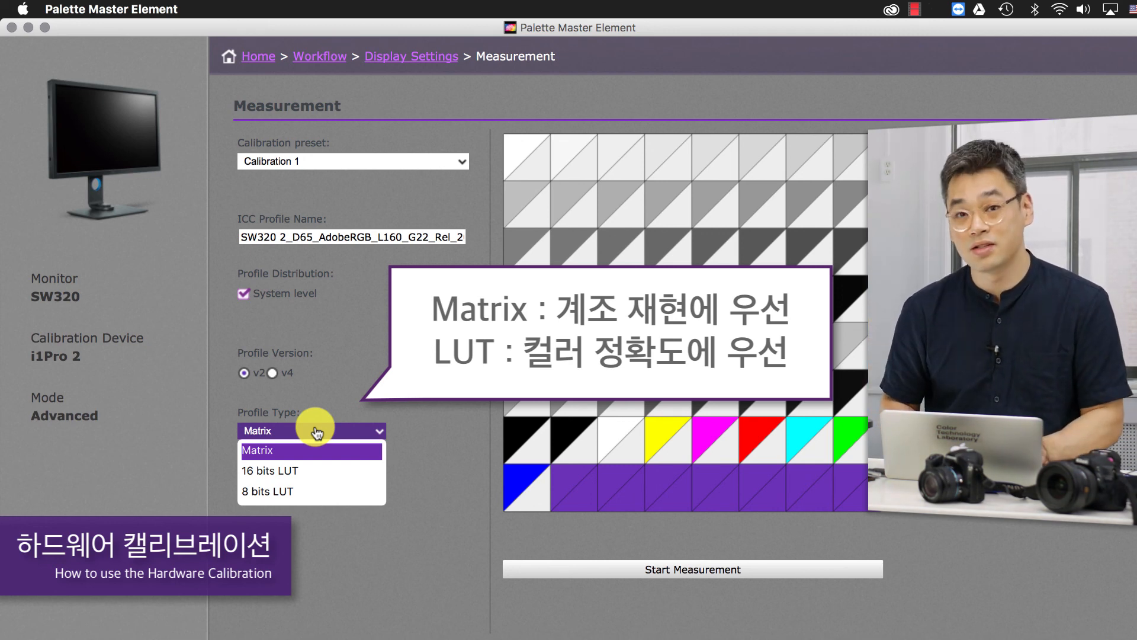
{"action": "left_click", "coordinate": [417, 438]}
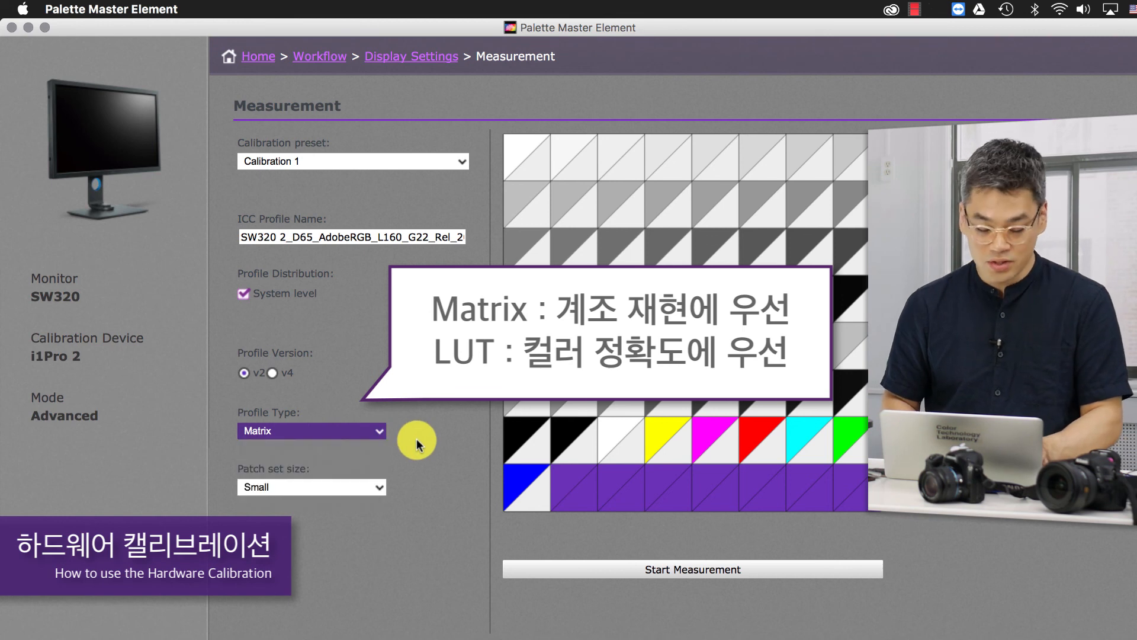
{"action": "left_click", "coordinate": [366, 488]}
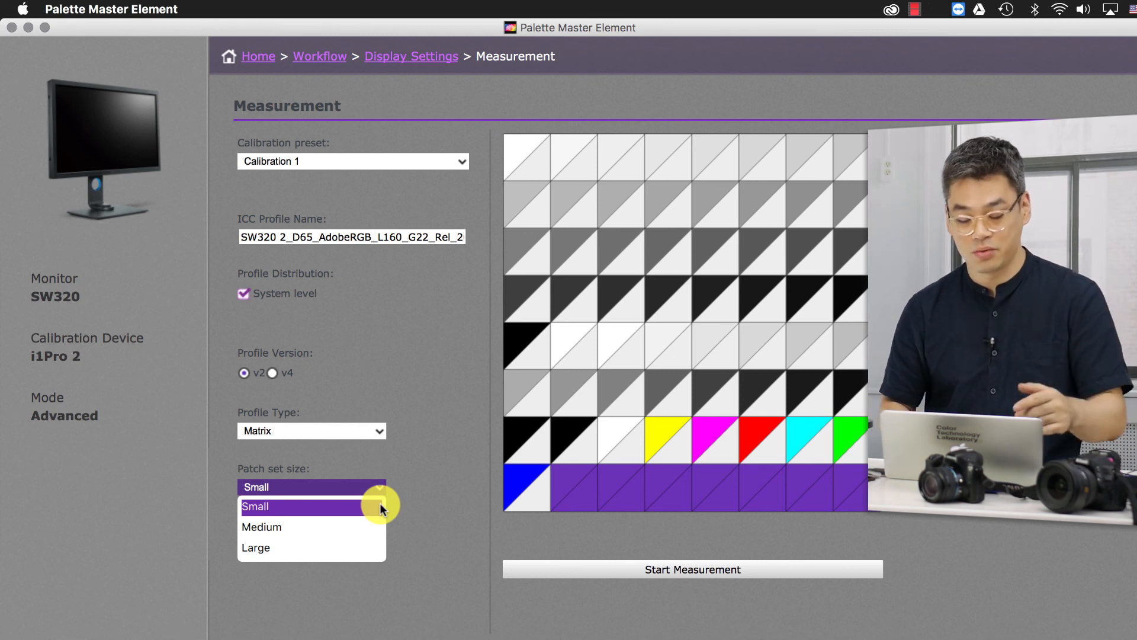
{"action": "left_click", "coordinate": [407, 504]}
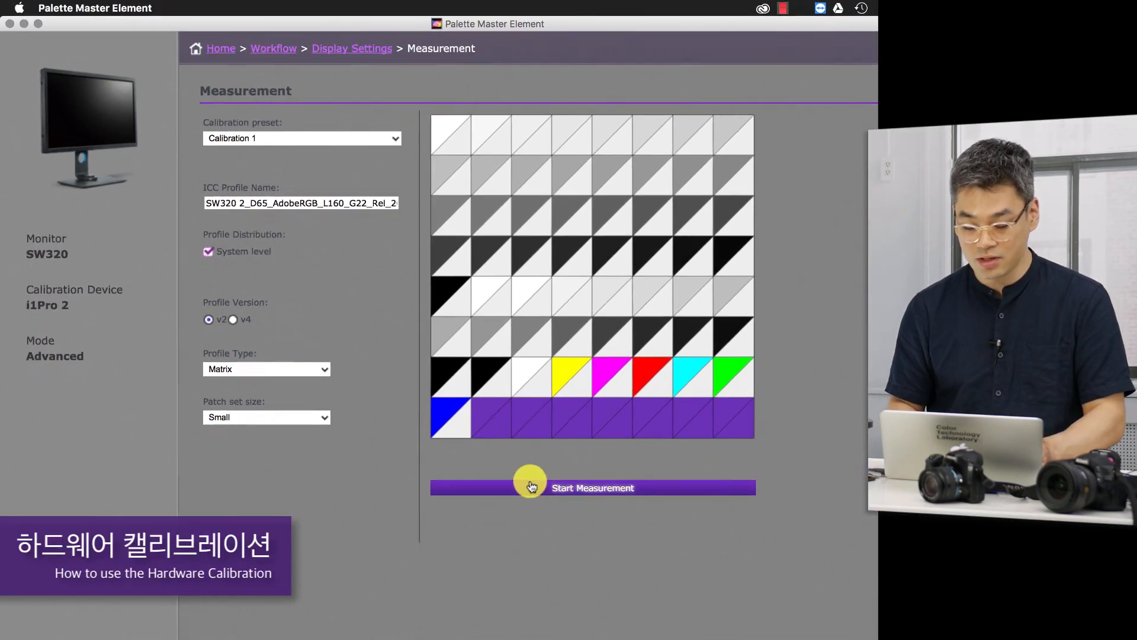
{"action": "left_click", "coordinate": [531, 486]}
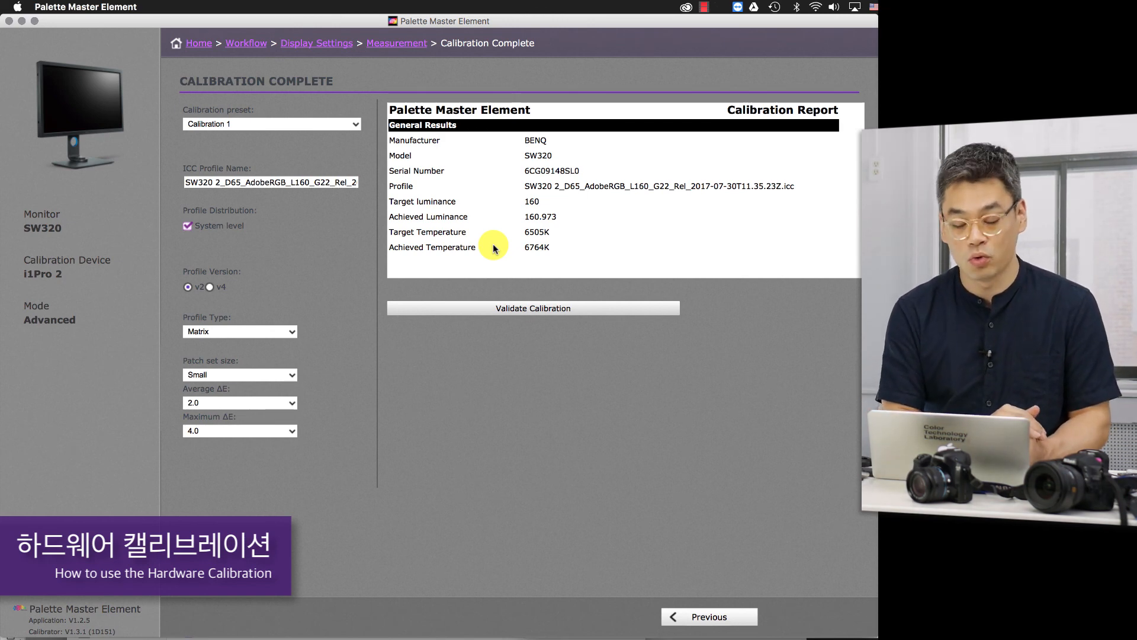
- Switch to macOS System Preferences and look through the color profiles listed for the built-in Retina display
{"action": "left_click", "coordinate": [11, 6]}
{"action": "left_click", "coordinate": [26, 36]}
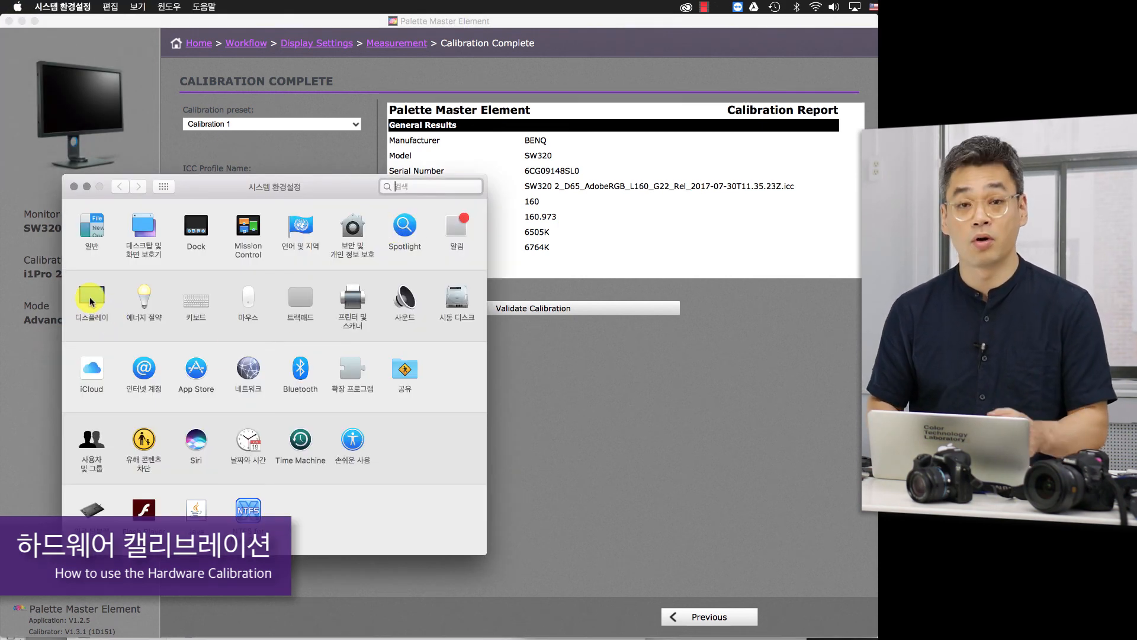
{"action": "left_click", "coordinate": [91, 301]}
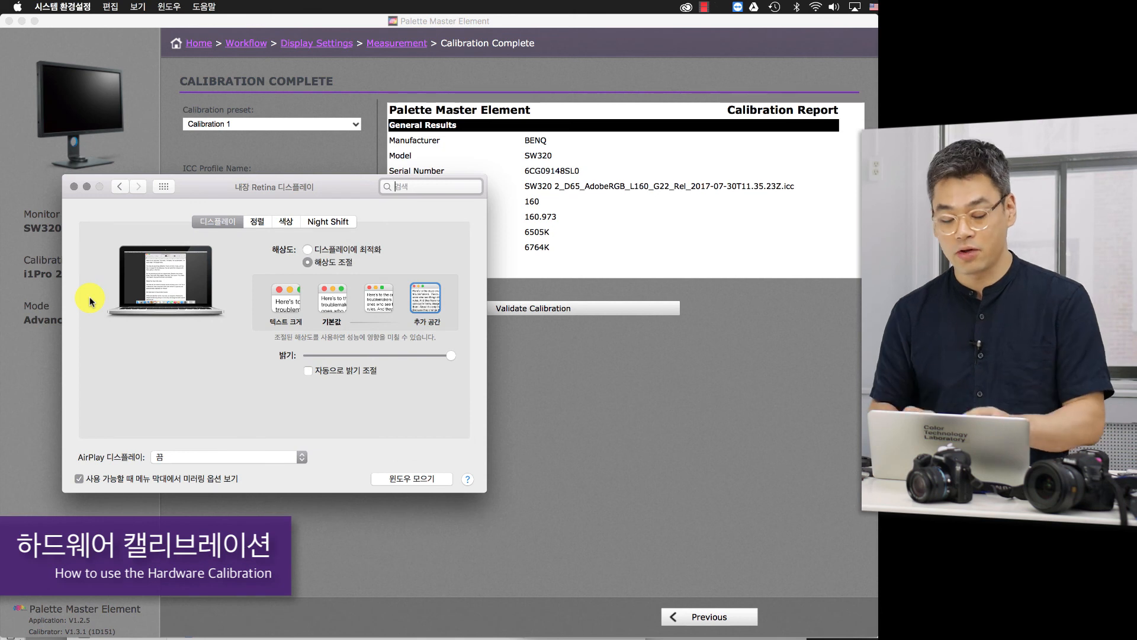
{"action": "left_click", "coordinate": [286, 223]}
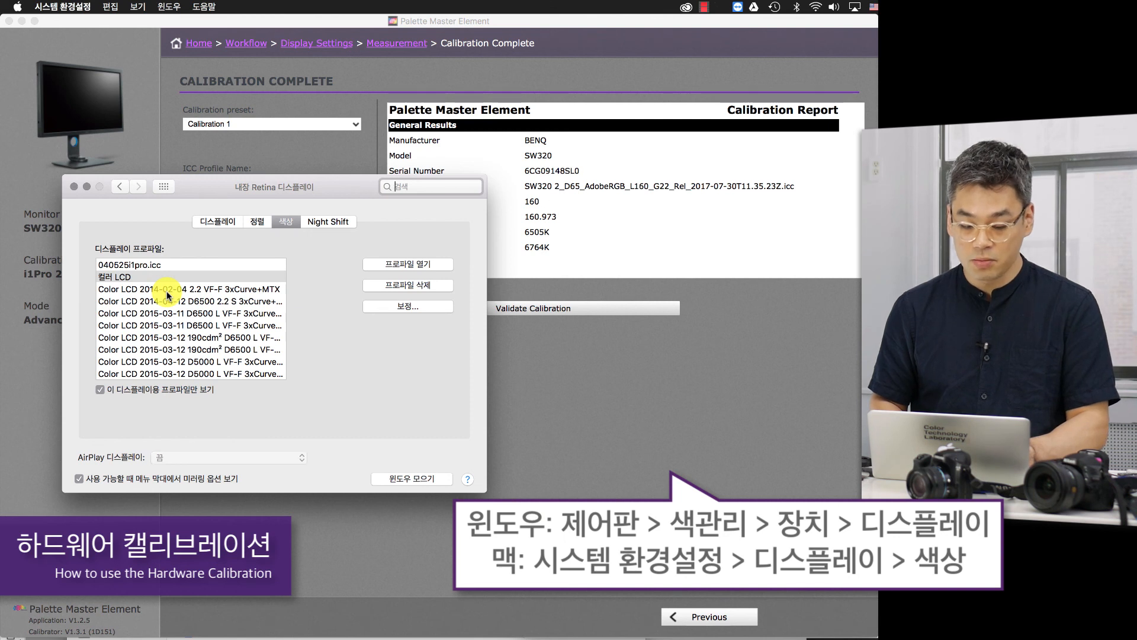
{"action": "scroll", "coordinate": [169, 296], "scroll_direction": "down", "scroll_amount": 2}
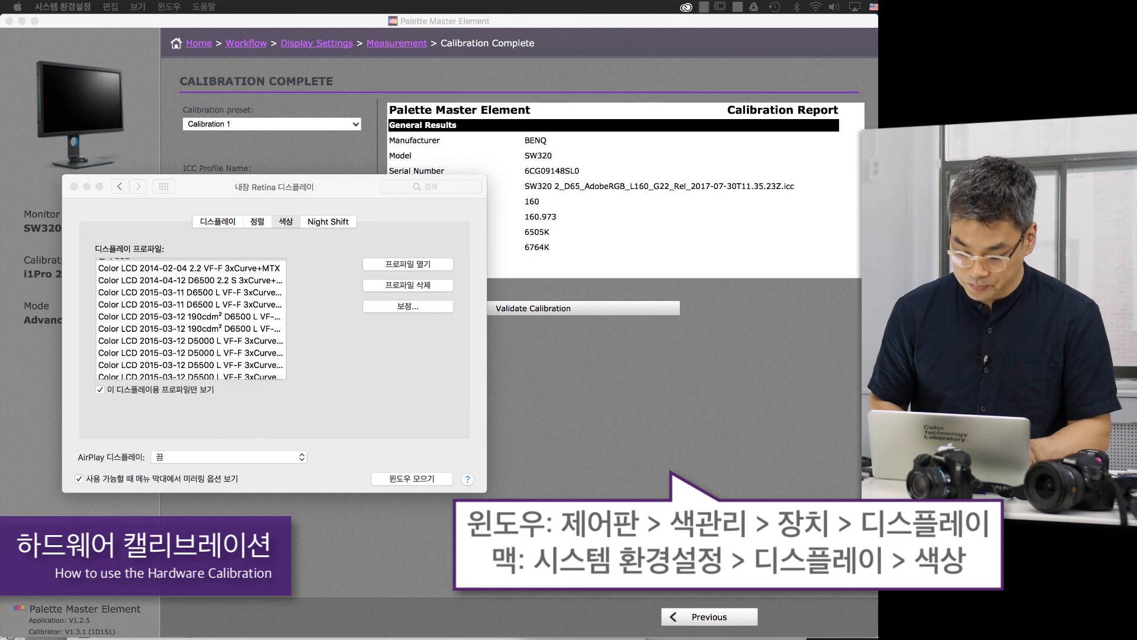
- Bring the BenQ SW320 display settings into view and check which color profile is assigned to the monitor
{"action": "left_click_drag", "start_coordinate": [1002, 505], "coordinate": [879, 228]}
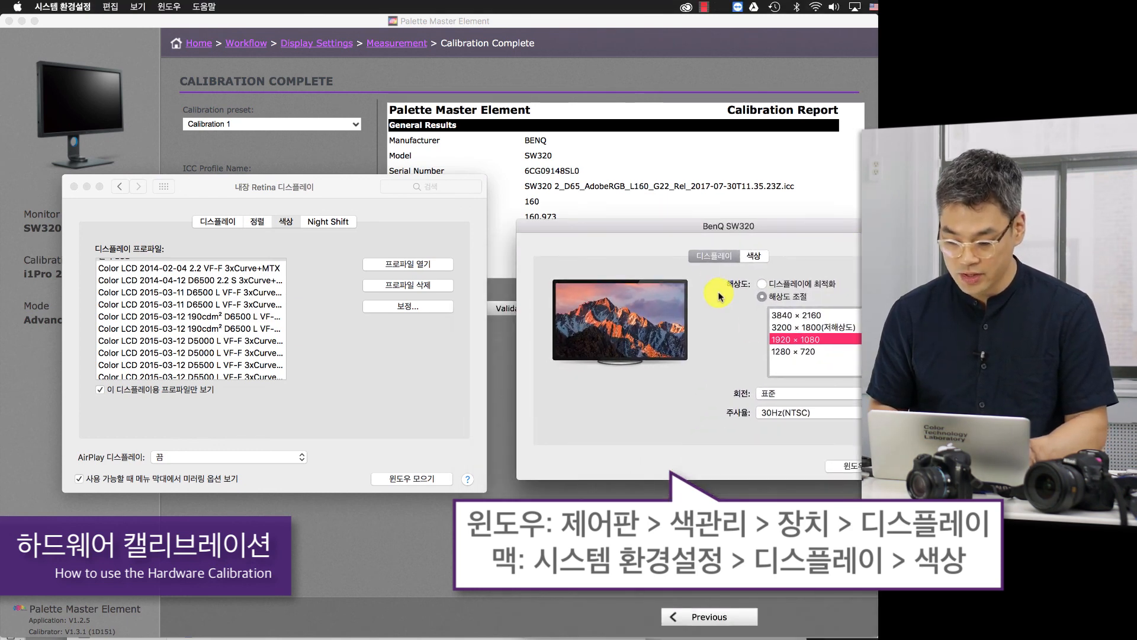
{"action": "left_click", "coordinate": [750, 257]}
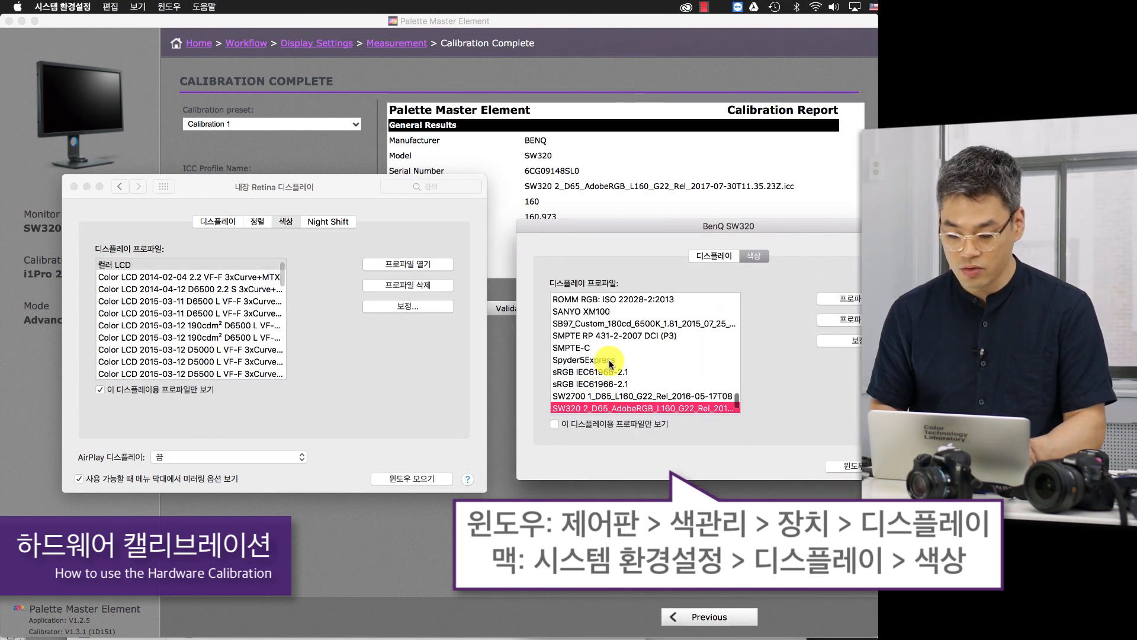
{"action": "scroll", "coordinate": [610, 363], "scroll_direction": "up", "scroll_amount": 1}
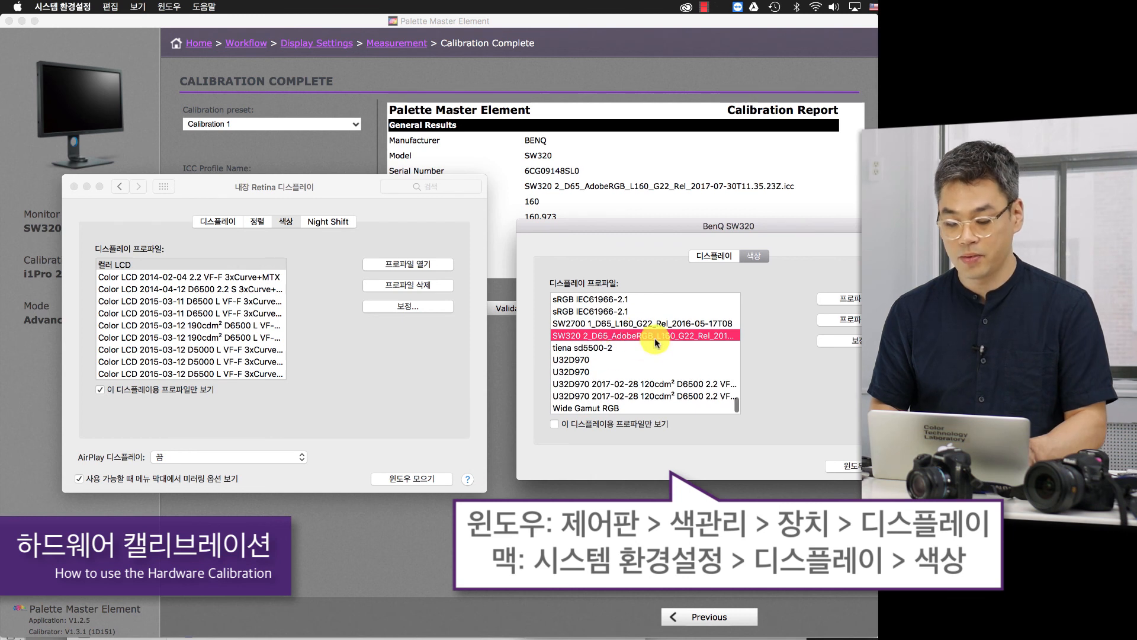